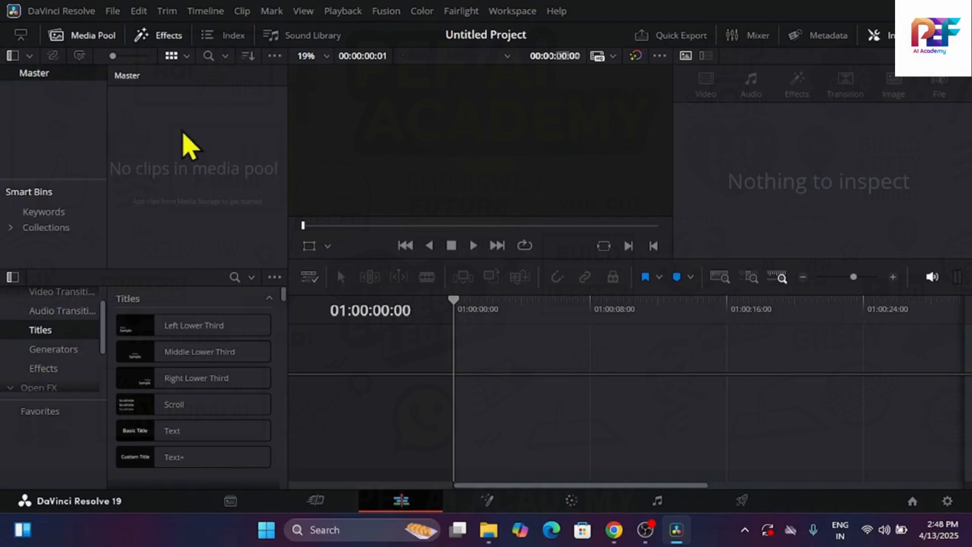
Import the sample2 video from the Downloads folder into the media pool
right_click(190, 145)
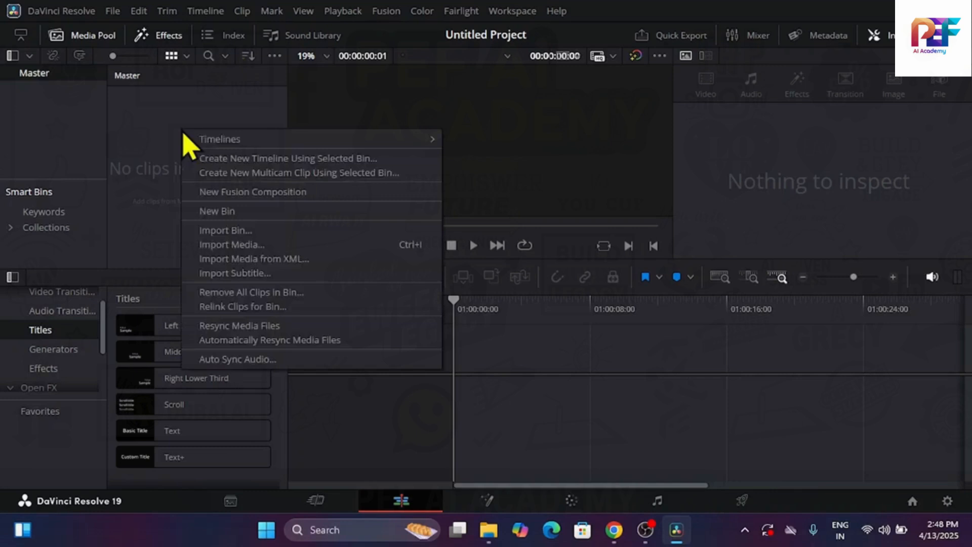
click(234, 244)
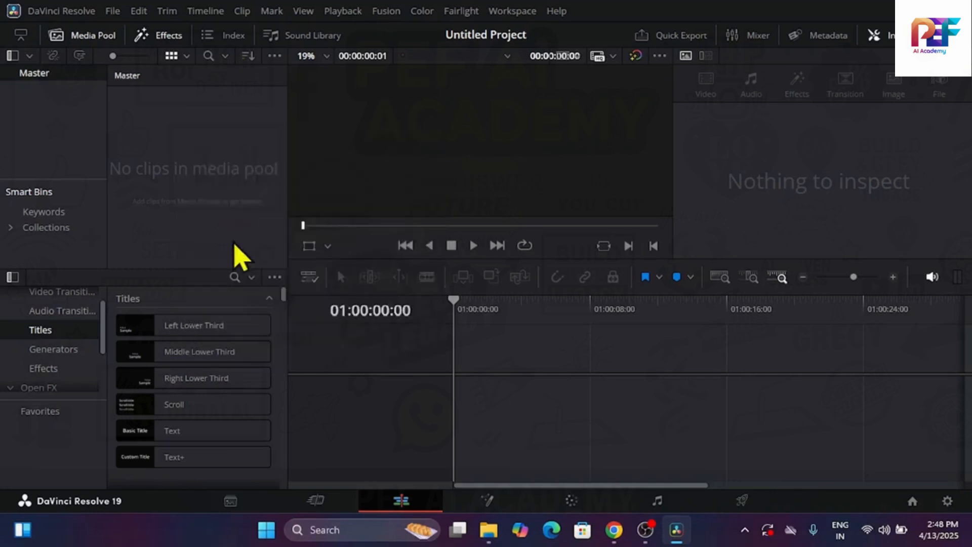
scroll(91, 217, up, 2)
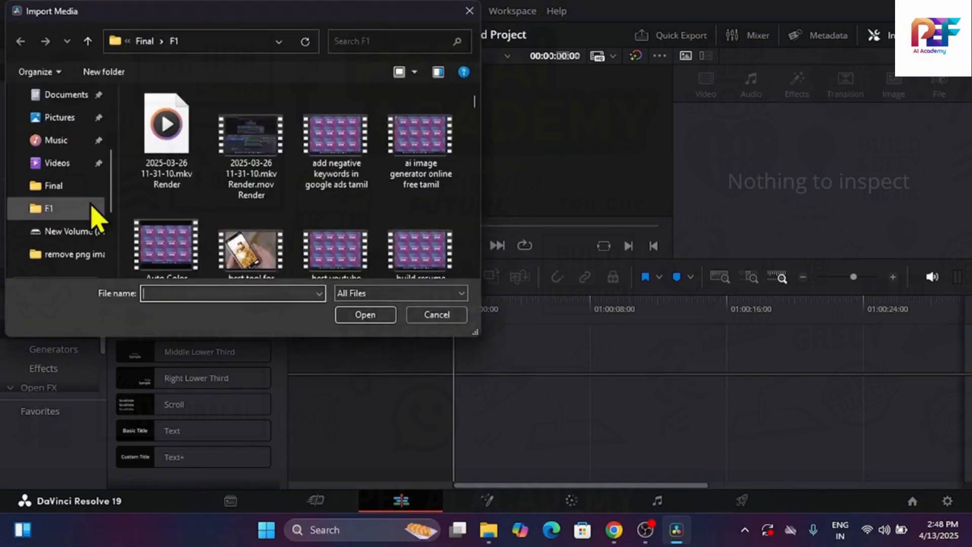
scroll(90, 186, up, 3)
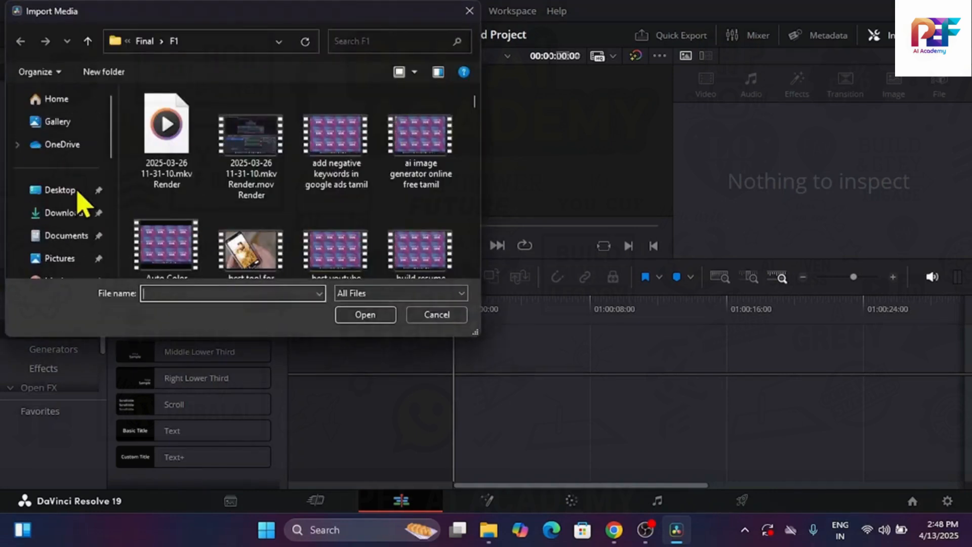
click(69, 221)
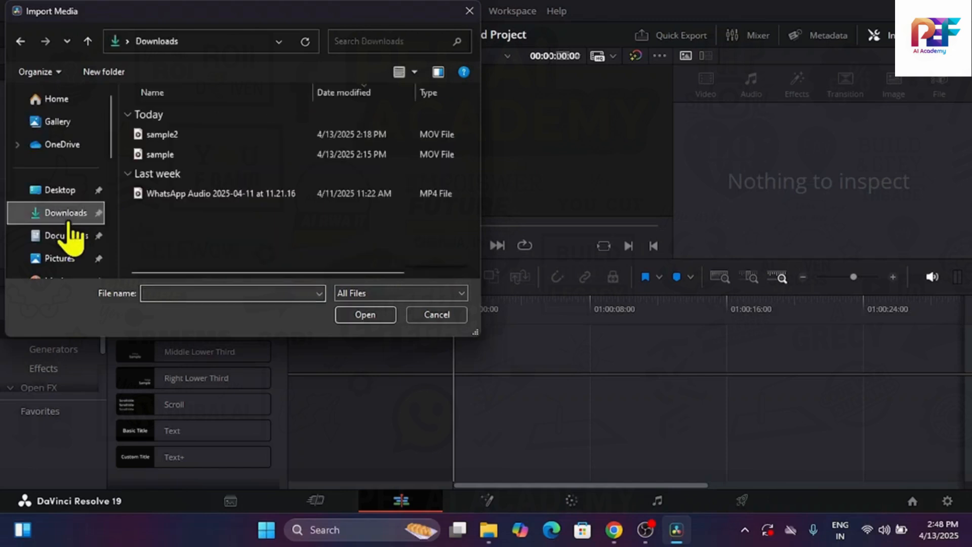
double_click(228, 135)
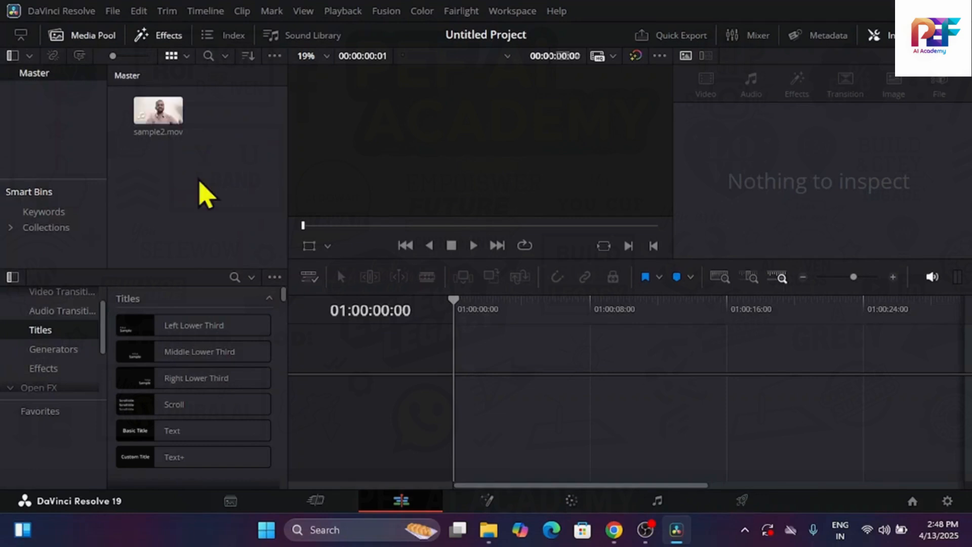
Import the sample video from the Downloads folder into the media pool
key(ctrl+i)
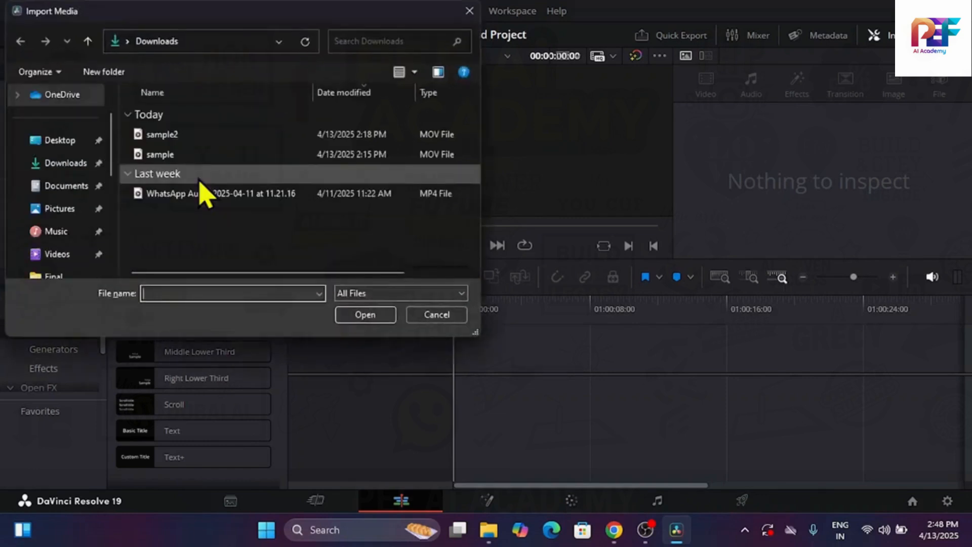
double_click(193, 158)
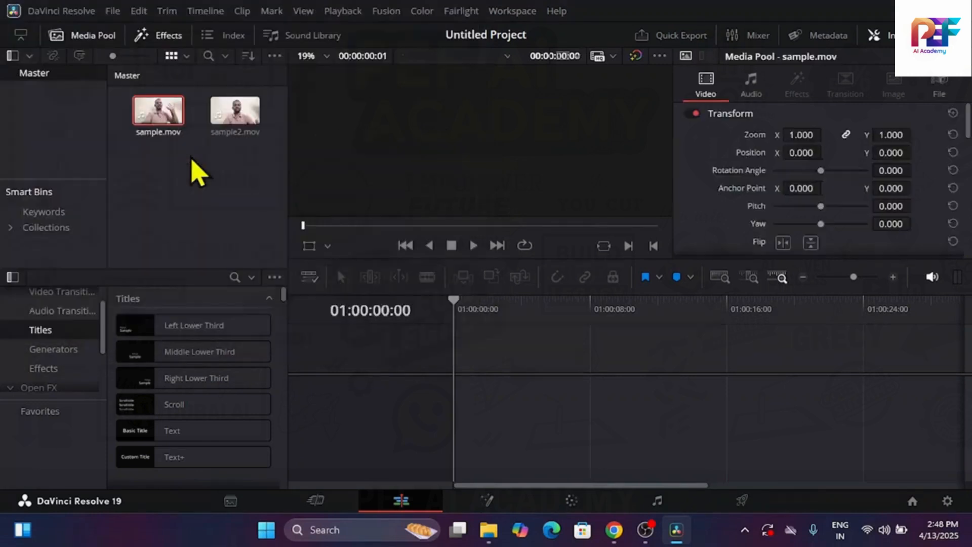
click(197, 224)
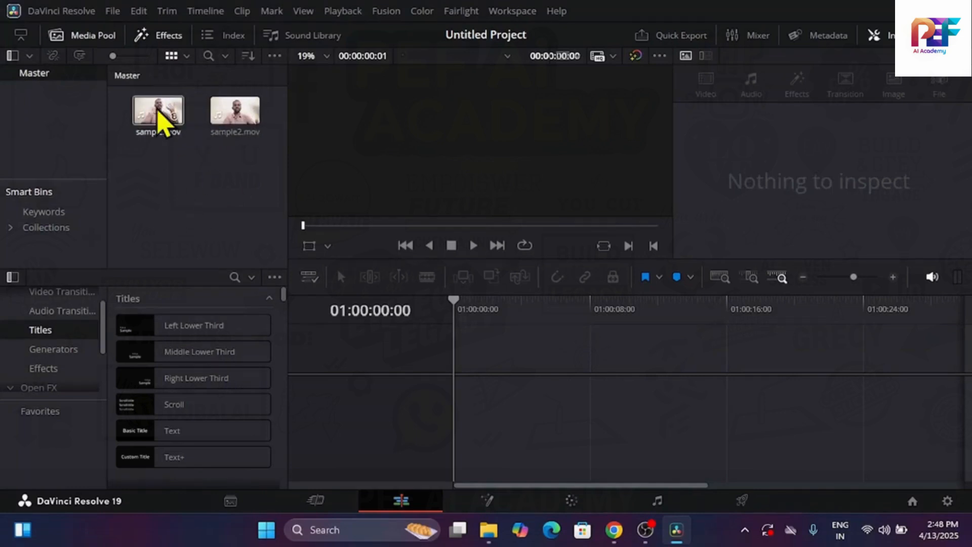
click(156, 109)
click(192, 237)
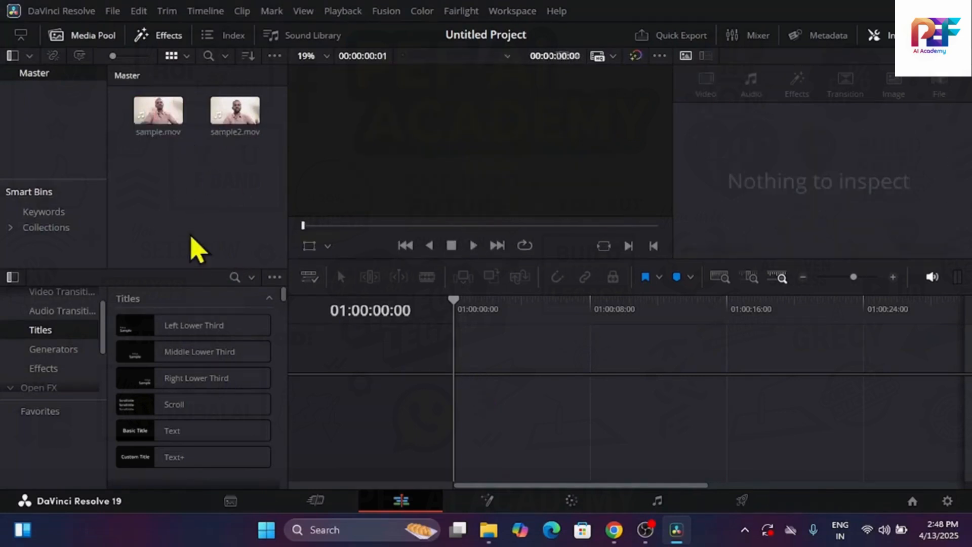
drag(162, 129, 453, 387)
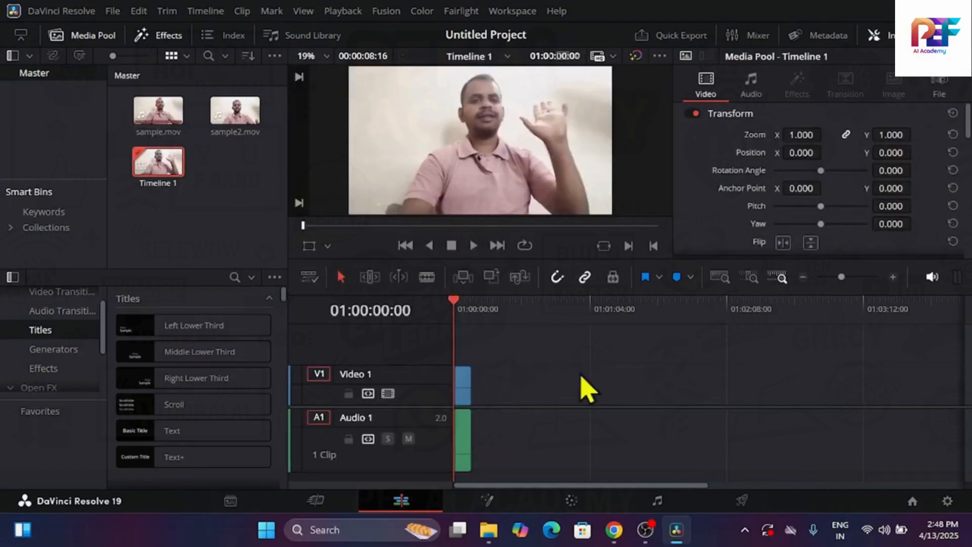
click(468, 396)
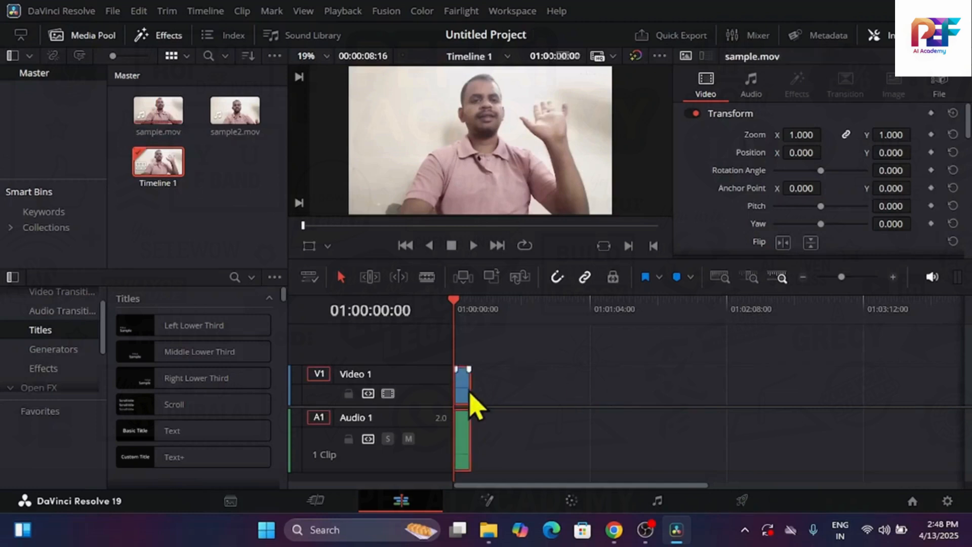
key(Delete)
Place sample2.mov at the start of the timeline on Video 1 and Audio 1 and select the clip
drag(231, 113, 455, 397)
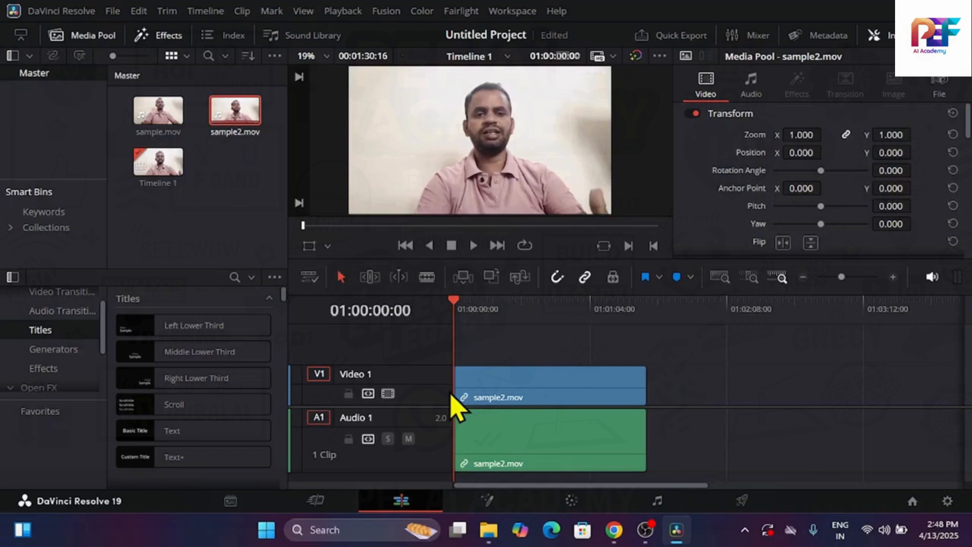
click(497, 449)
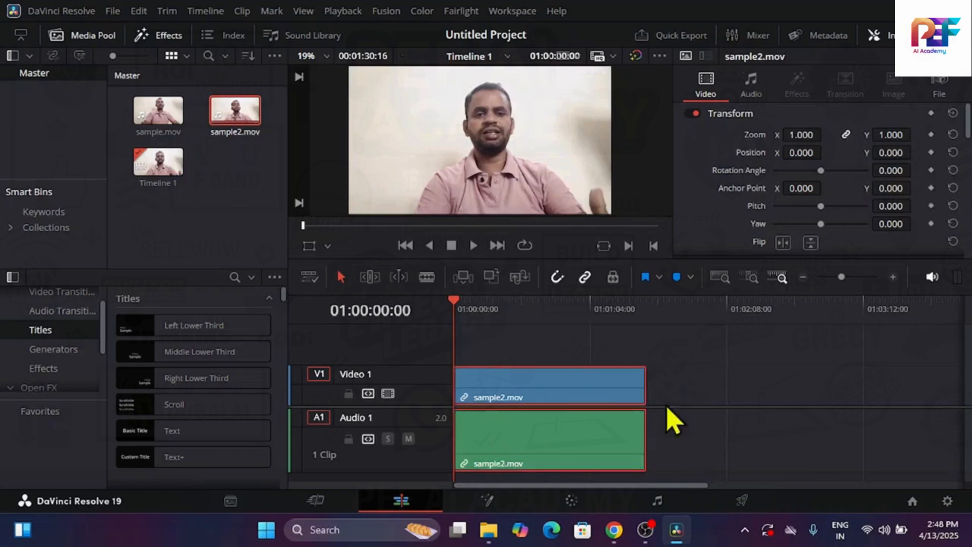
click(249, 217)
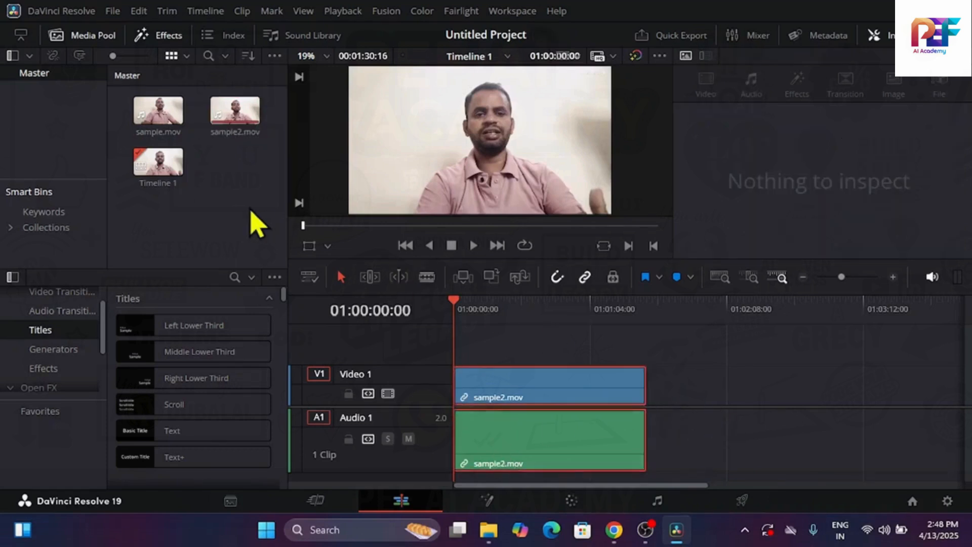
click(564, 370)
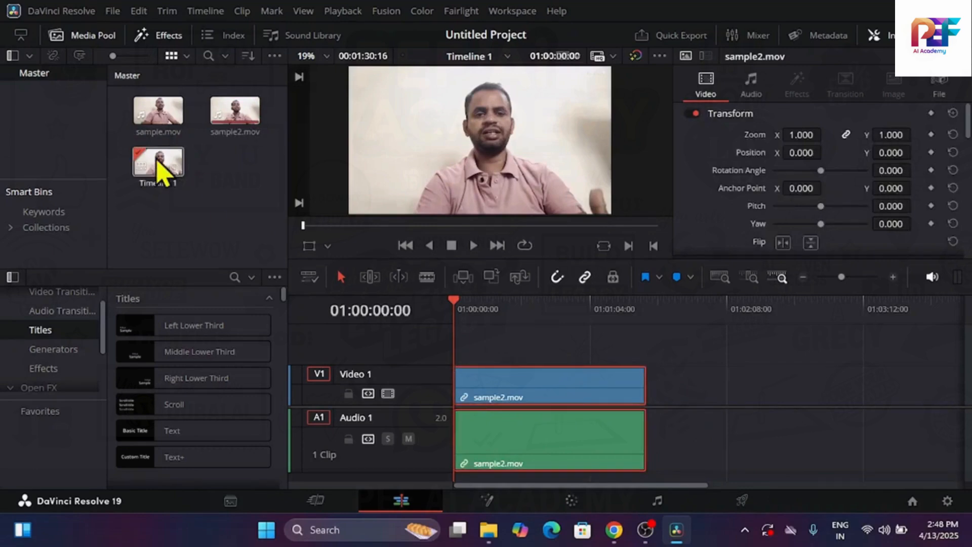
click(701, 364)
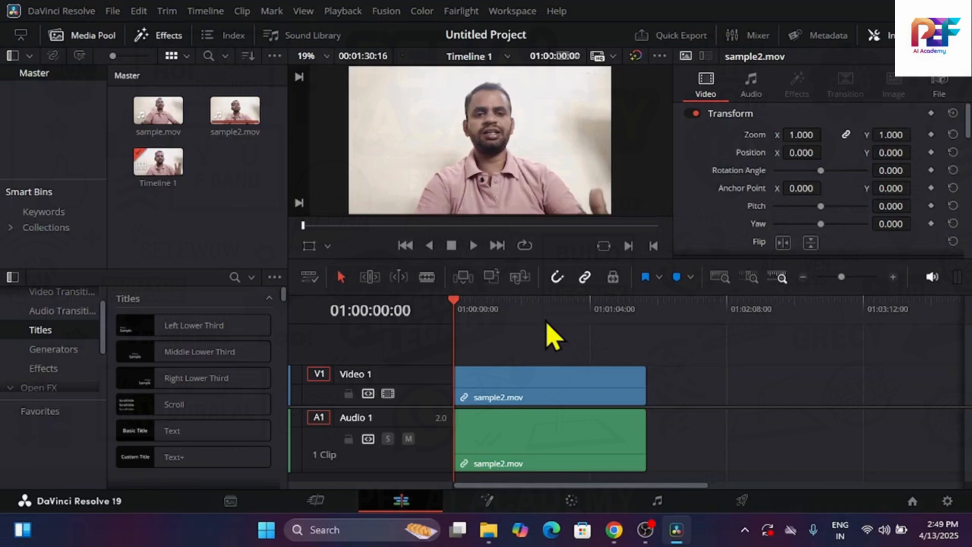
click(537, 386)
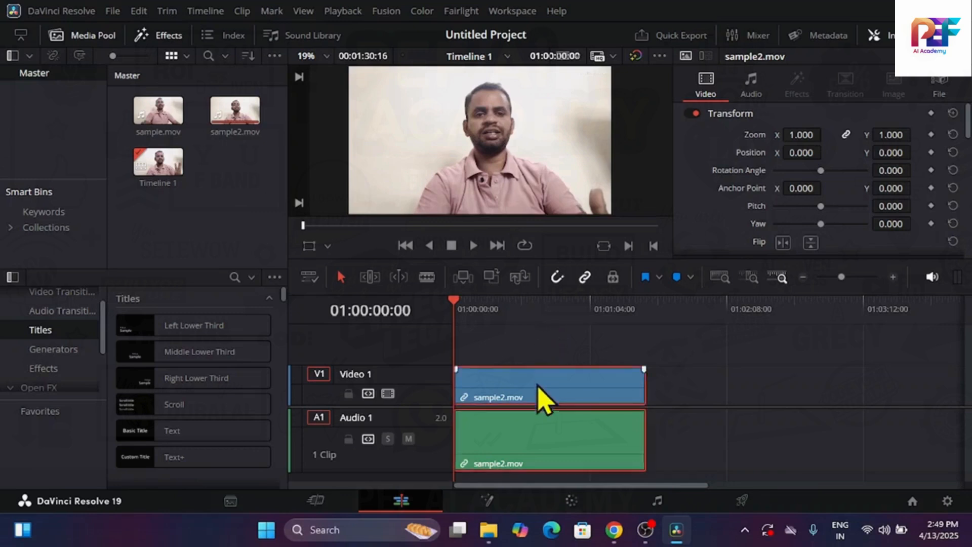
Examine the sample2.mov clip at closer and wider timeline zoom levels
click(893, 277)
click(893, 277)
click(893, 277)
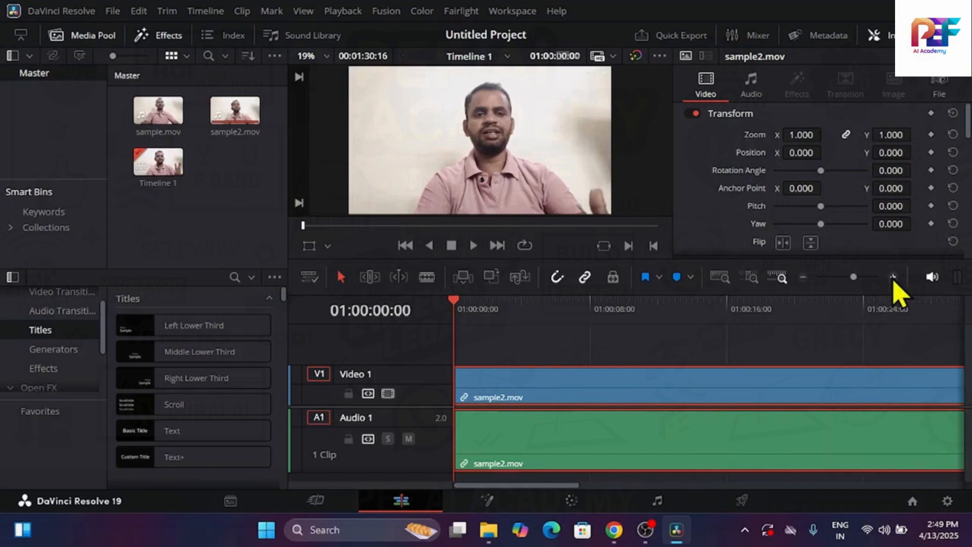
click(893, 276)
click(804, 277)
click(803, 277)
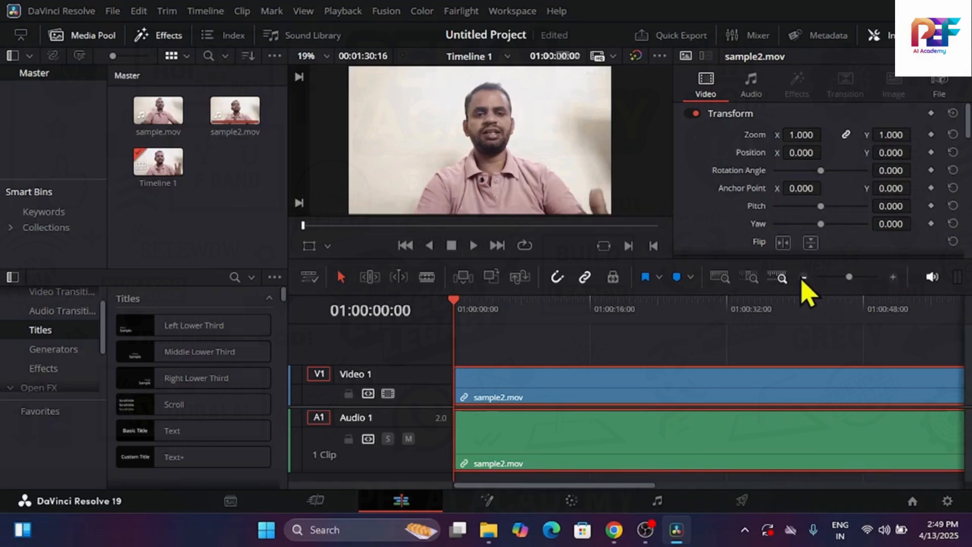
click(803, 277)
click(803, 277)
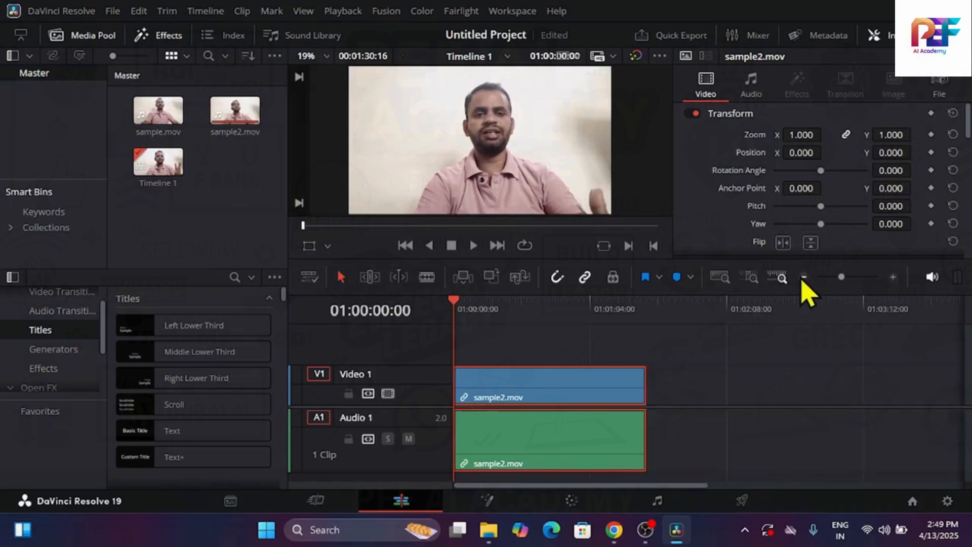
click(892, 278)
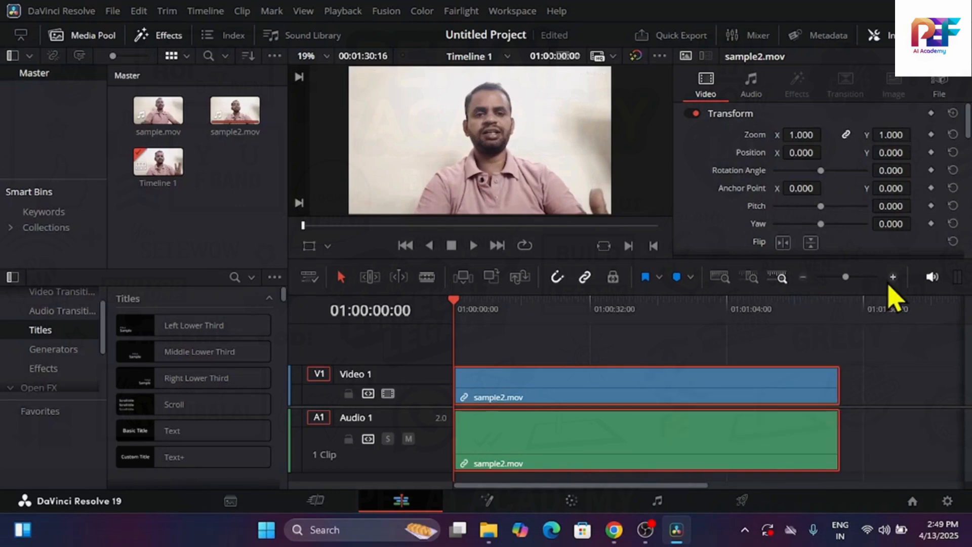
Toggle the playback audio's mute on and off repeatedly, ending with the audio unmuted
click(933, 281)
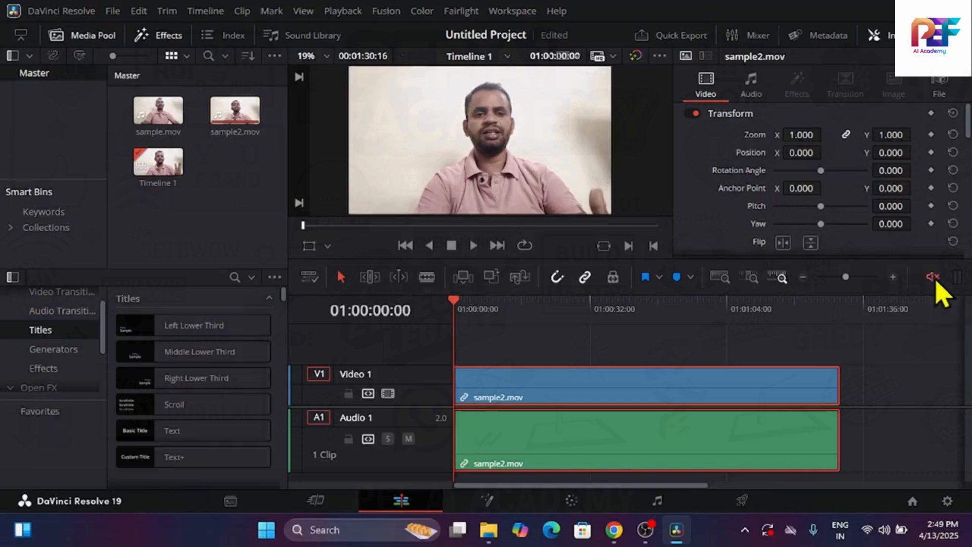
click(931, 283)
click(937, 285)
click(937, 280)
click(936, 278)
click(936, 282)
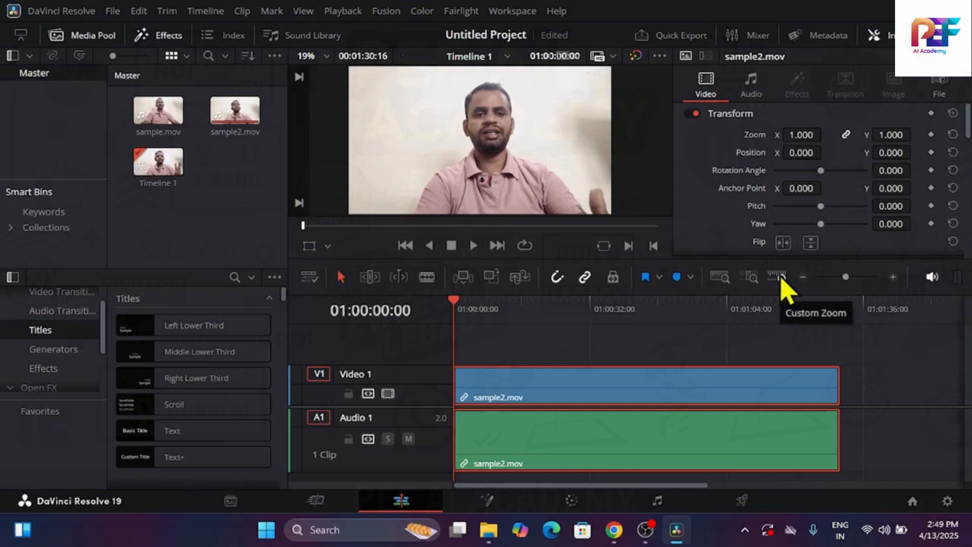
Compare the sample2.mov clip in the timeline's detail zoom and custom zoom views
click(749, 280)
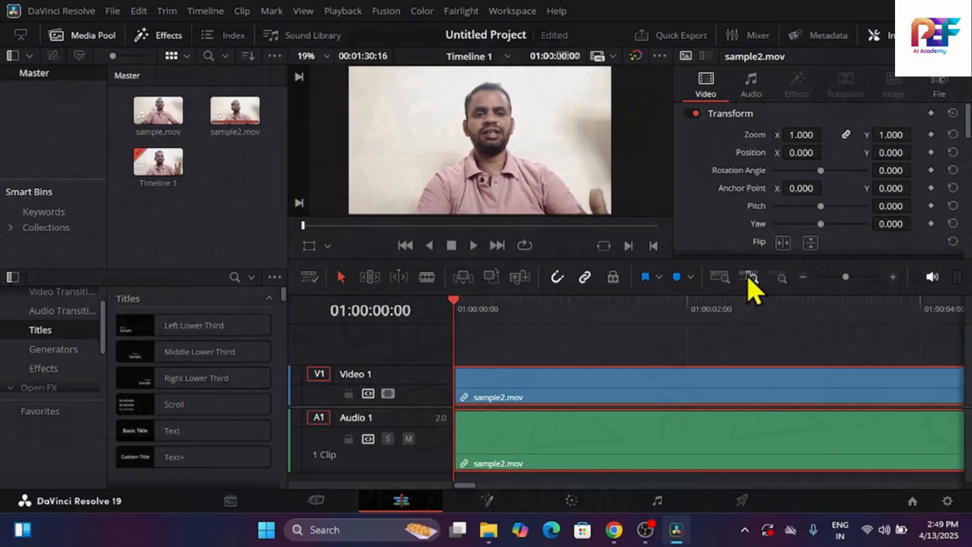
click(792, 283)
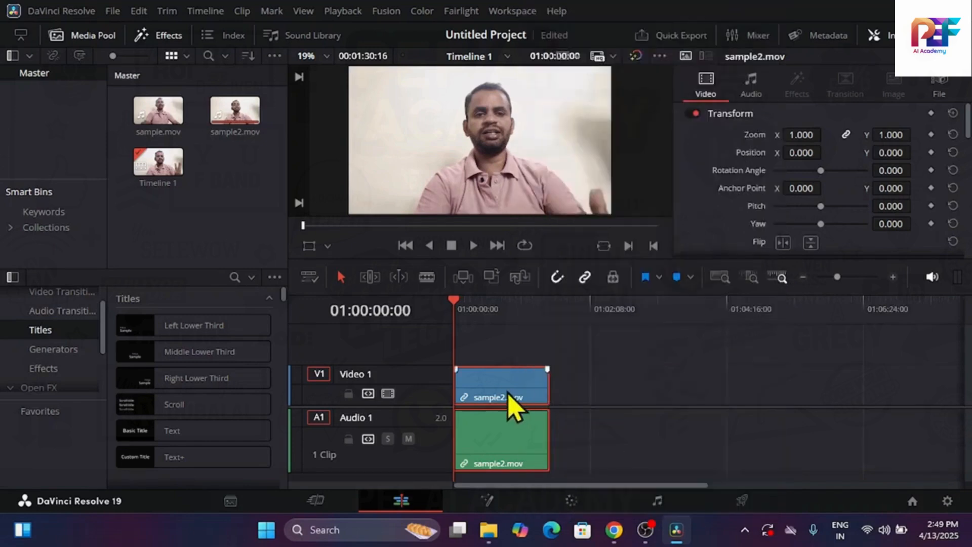
key(ctrl+s)
click(756, 282)
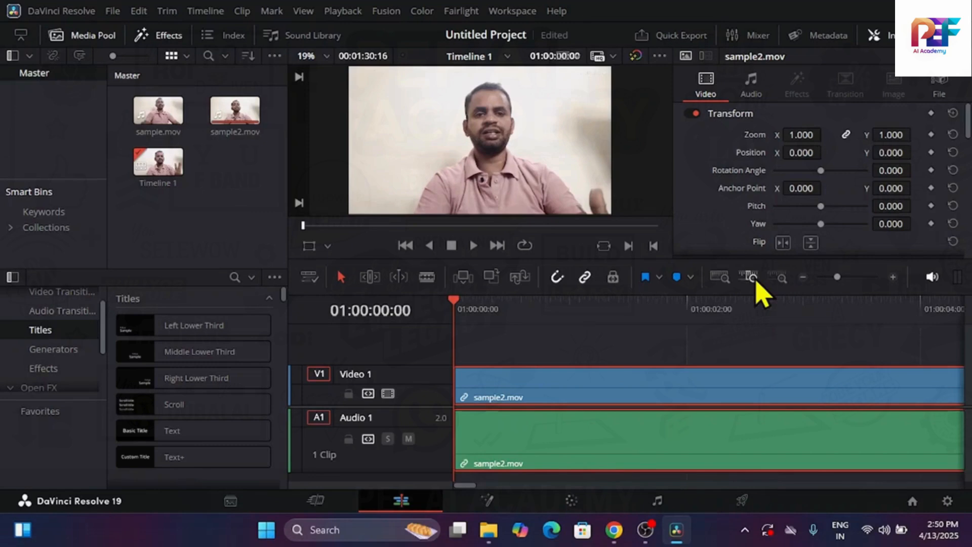
Reduce the height of the audio tracks in the timeline view options and reselect the sample2.mov clip
click(632, 358)
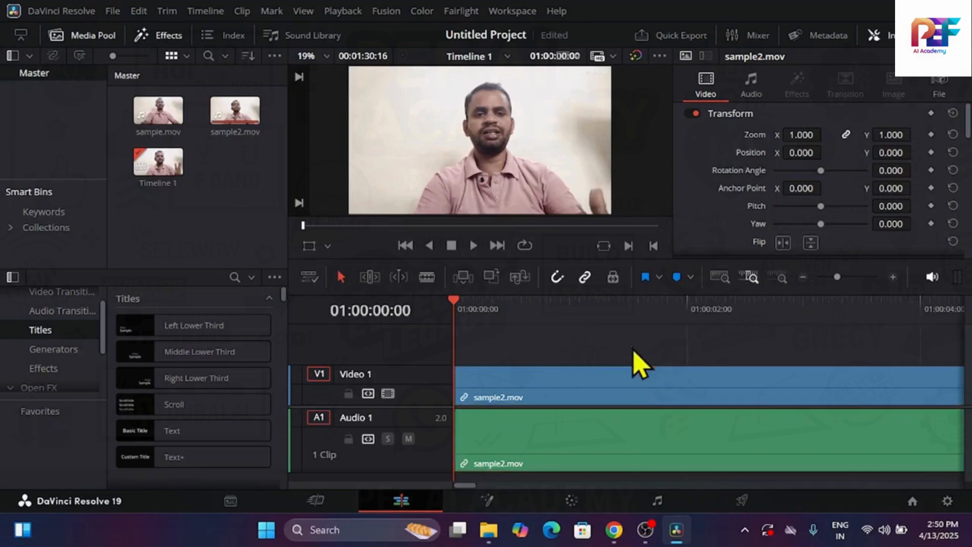
click(619, 448)
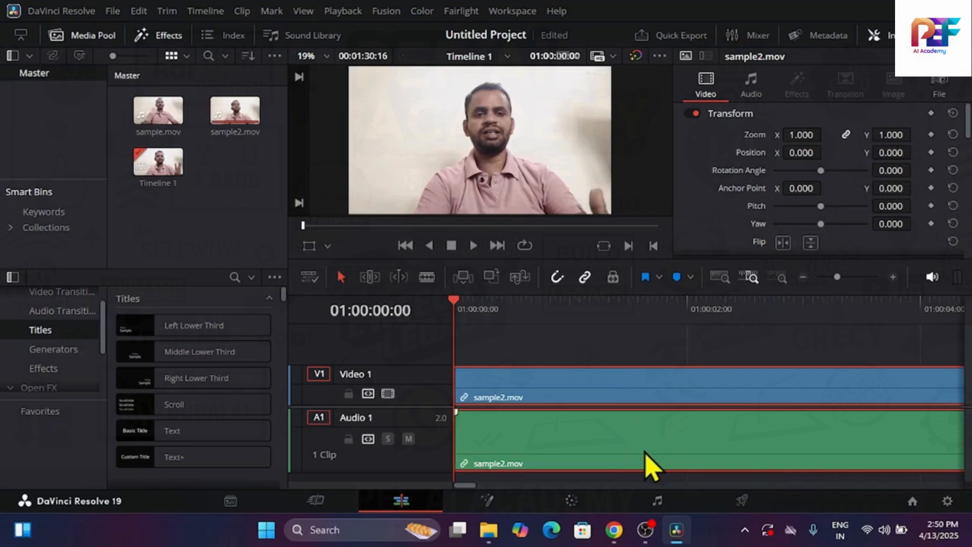
click(310, 277)
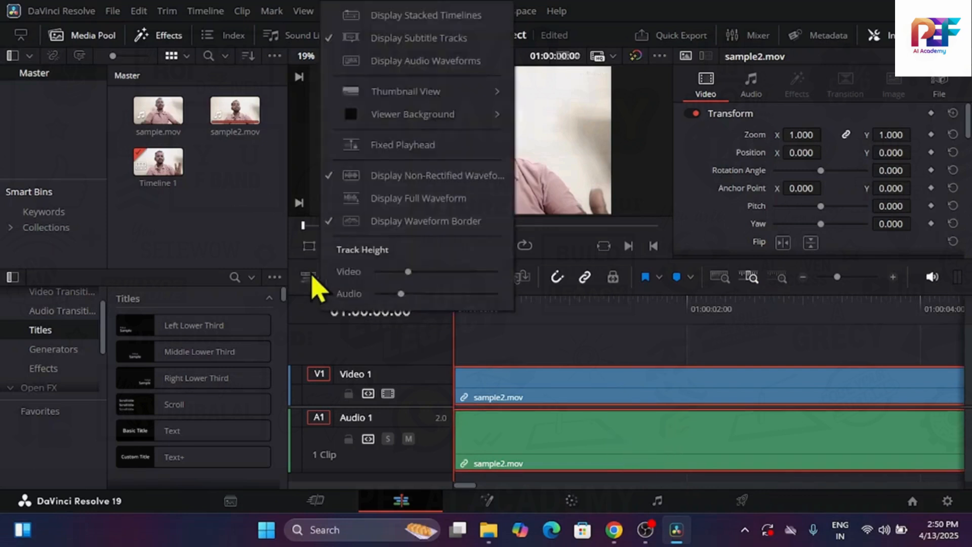
mouse_move(398, 298)
mouse_down()
mouse_move(434, 297)
mouse_move(388, 302)
mouse_up()
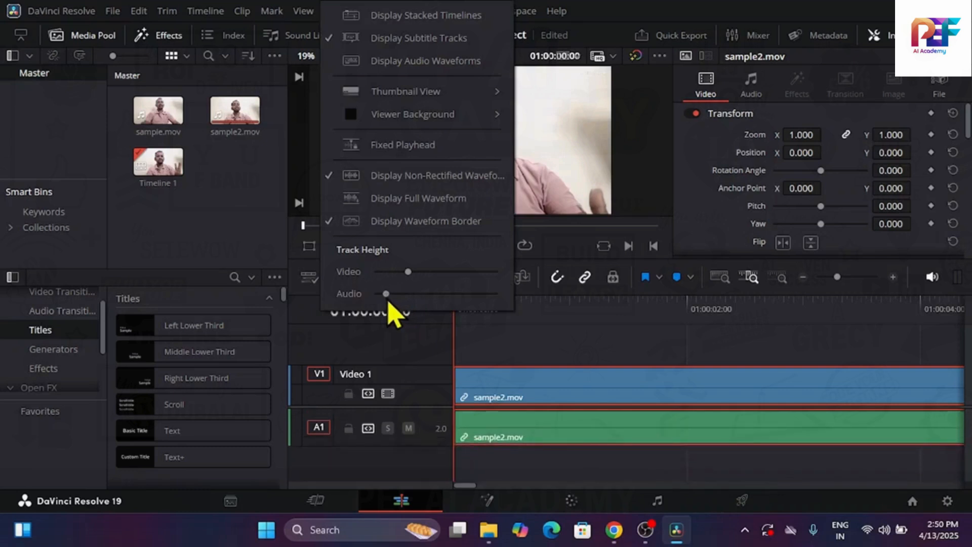
click(535, 340)
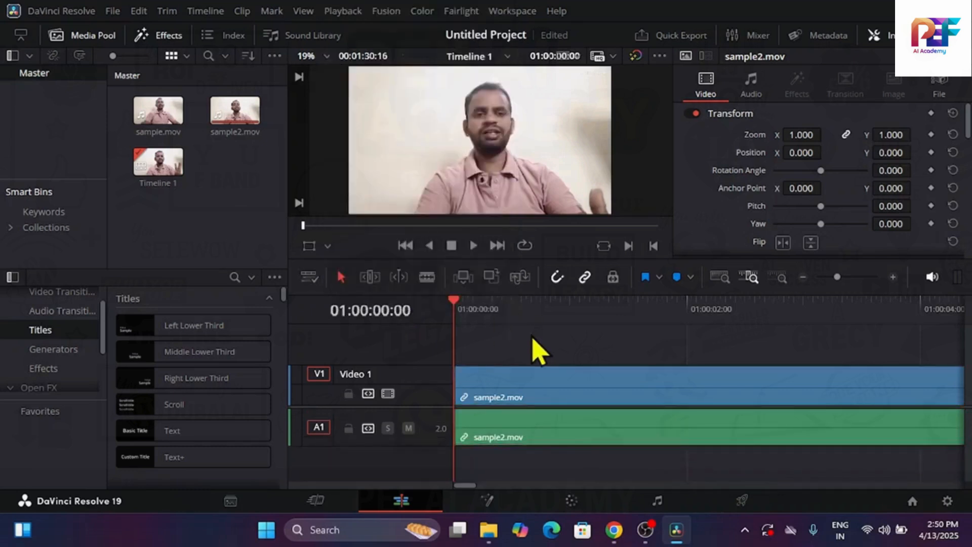
click(529, 431)
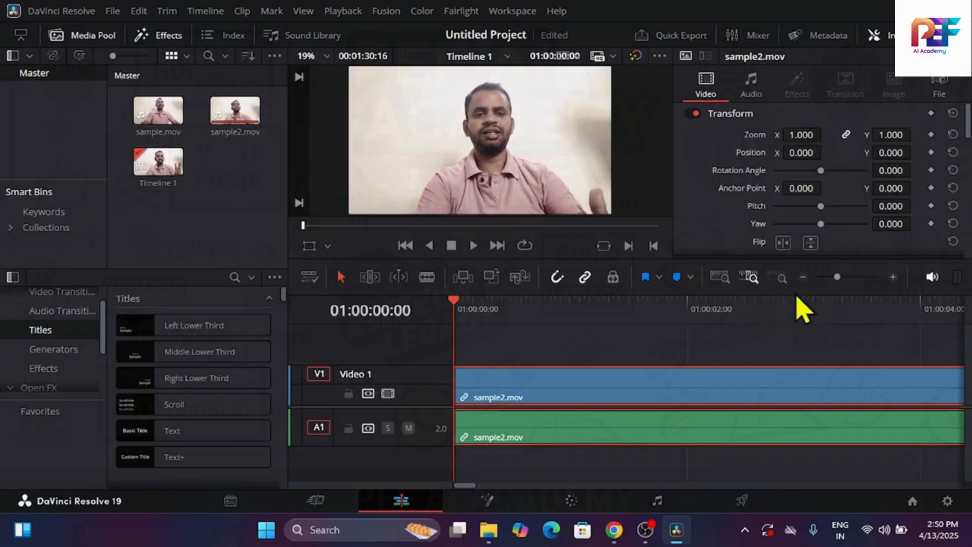
View the timeline in custom zoom at a scale where the entire sample2.mov clip fits
click(802, 278)
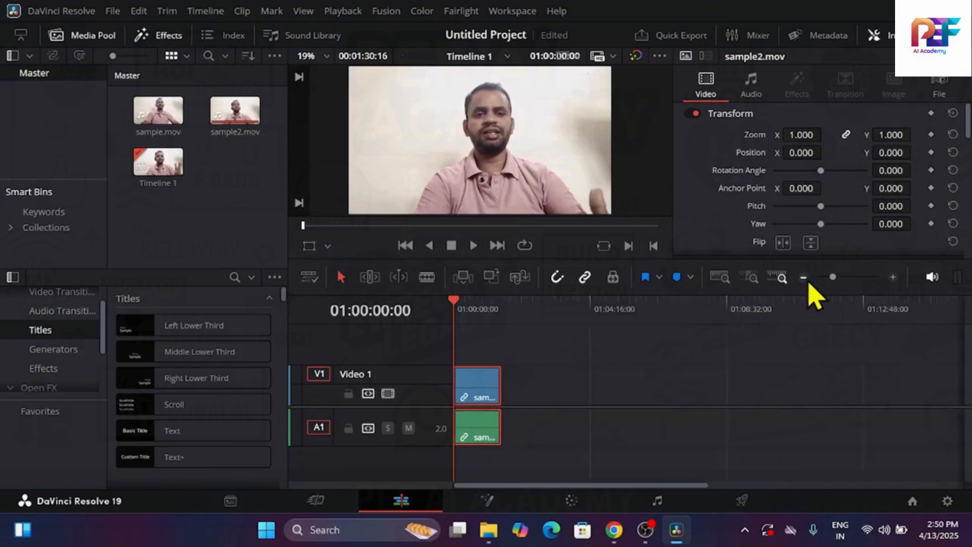
click(893, 277)
click(893, 277)
click(892, 277)
click(892, 277)
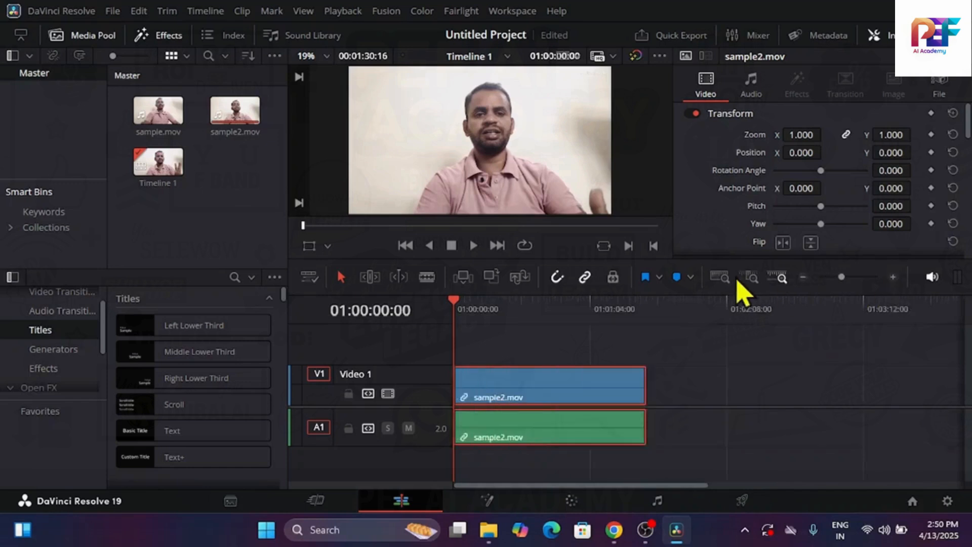
Scrub the start of sample2.mov in detail zoom, return to the timeline start, and fit the full timeline in view
click(755, 278)
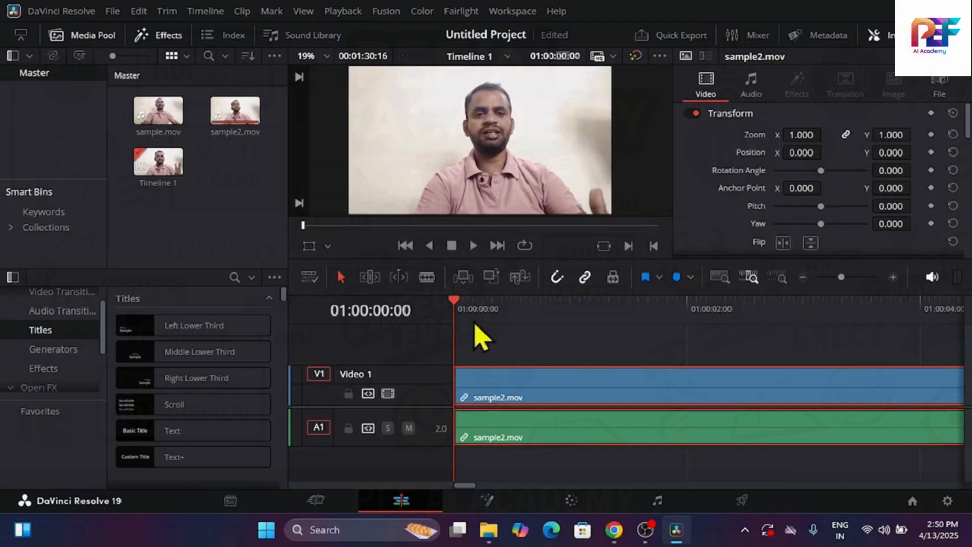
drag(458, 311, 961, 373)
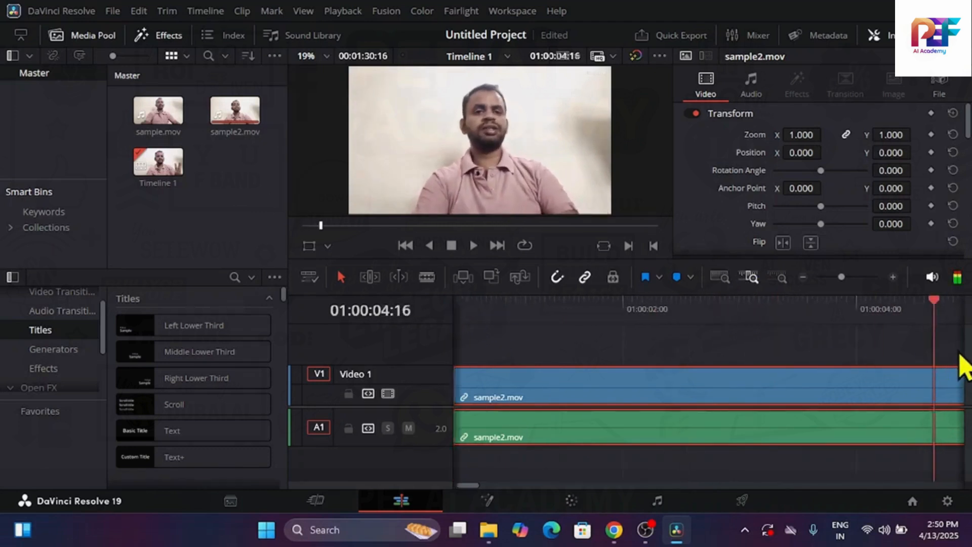
key(Home)
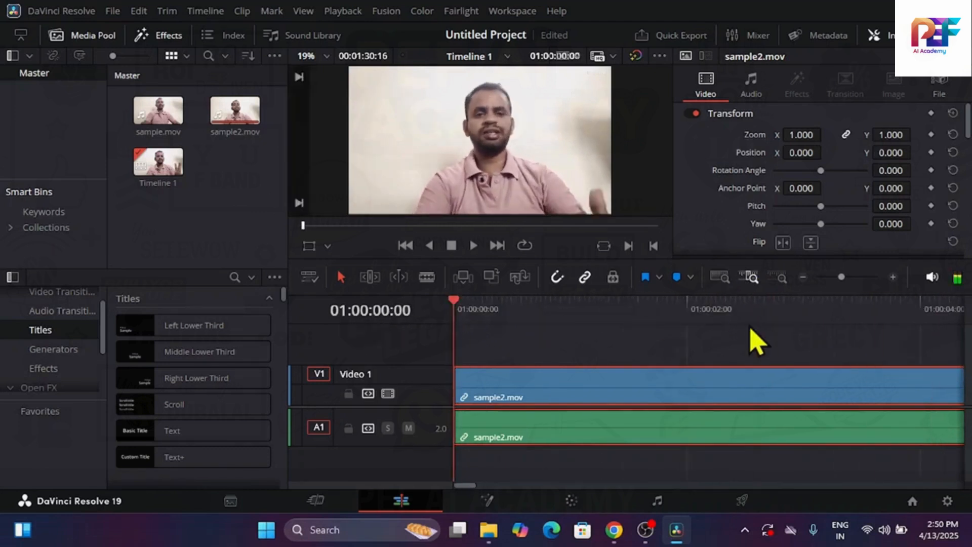
click(721, 278)
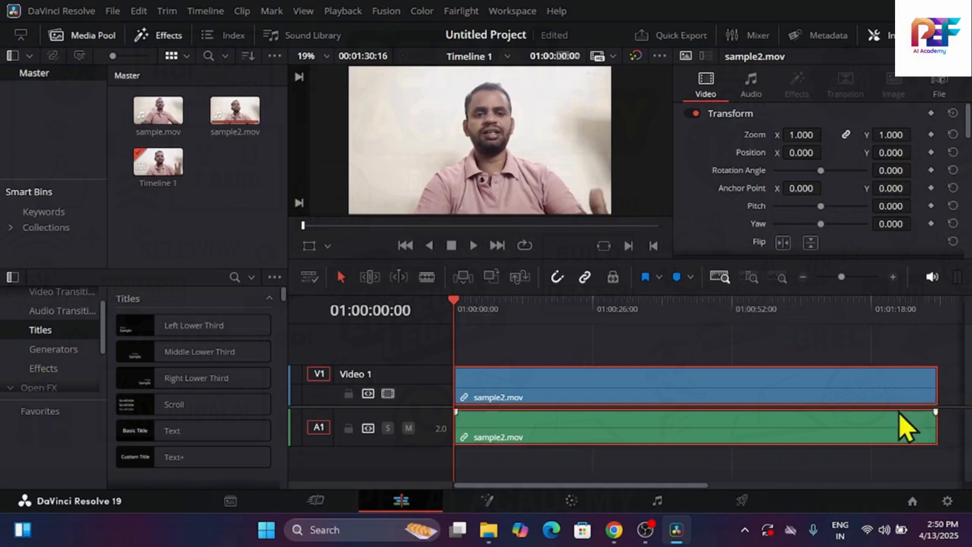
click(748, 347)
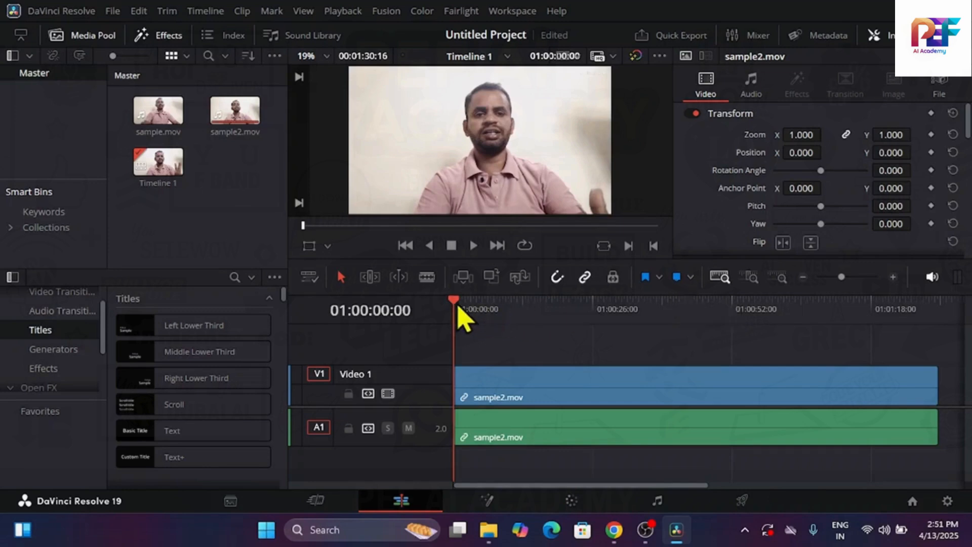
Add a blue marker to the sample2.mov clip at 01:00:17:22
drag(458, 306, 549, 336)
click(548, 389)
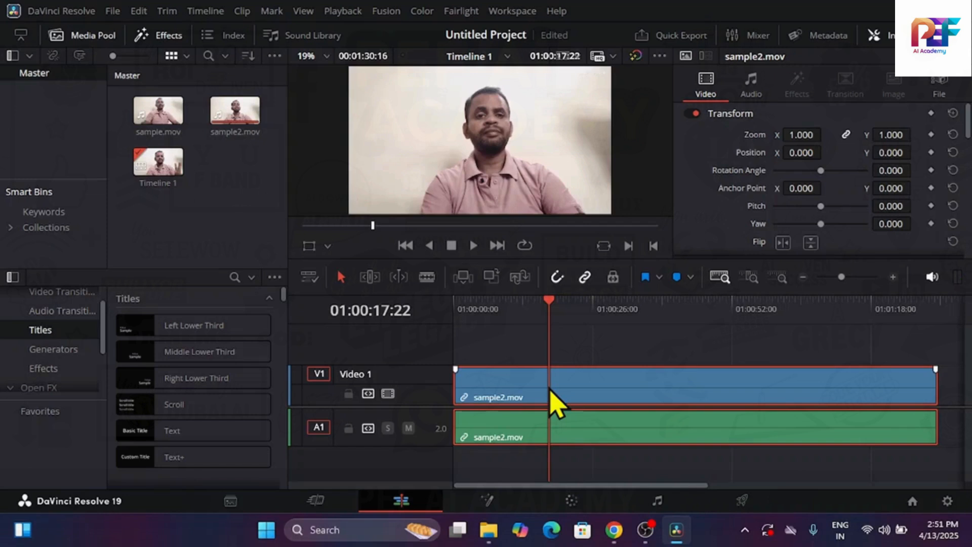
click(679, 280)
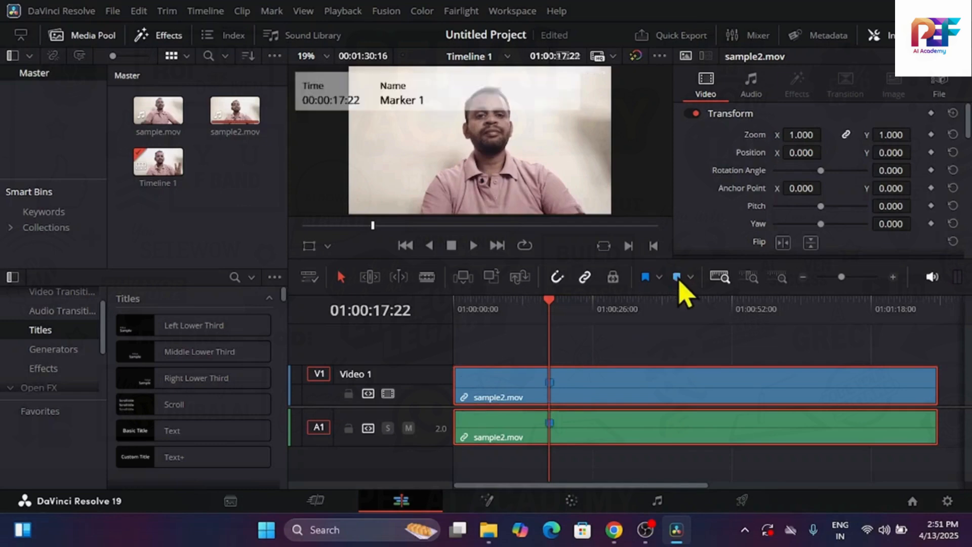
Name the clip's blue marker "Change Video Text" and add the note "Please Change Text Digital GVK to GVk"
mouse_move(552, 394)
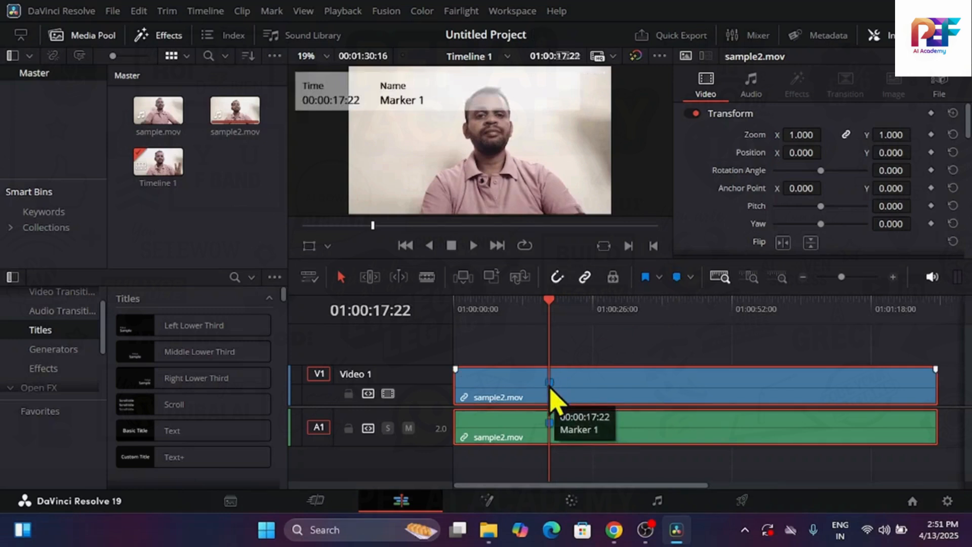
double_click(550, 392)
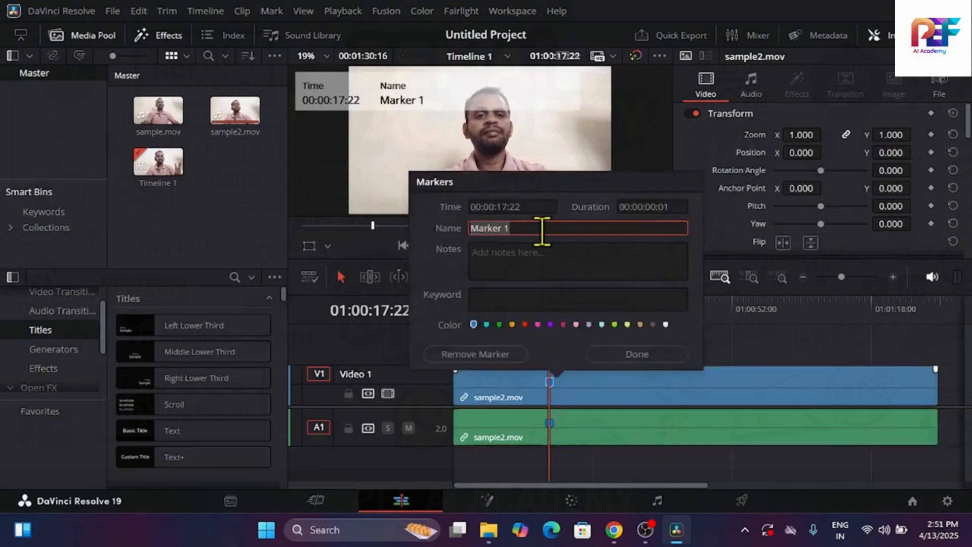
text(Change Video Text)
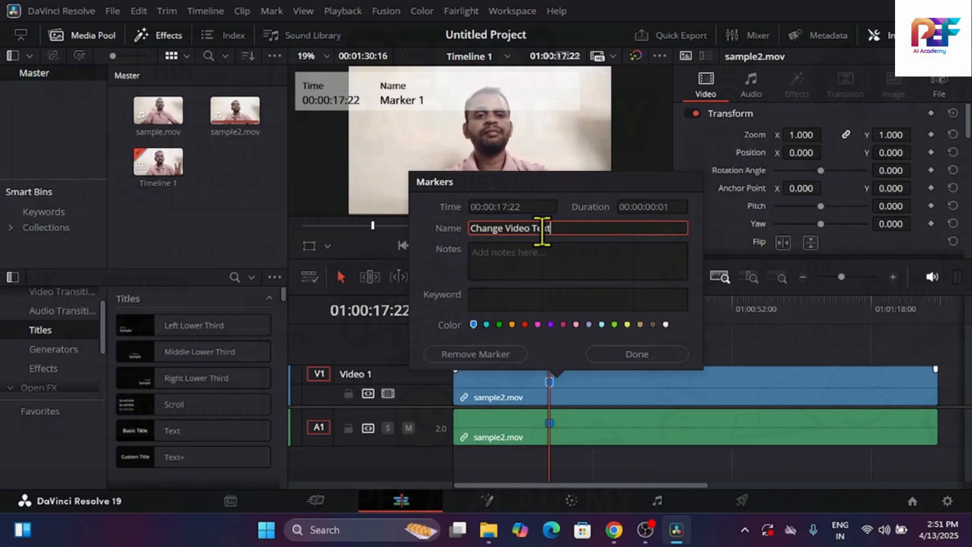
key(Tab)
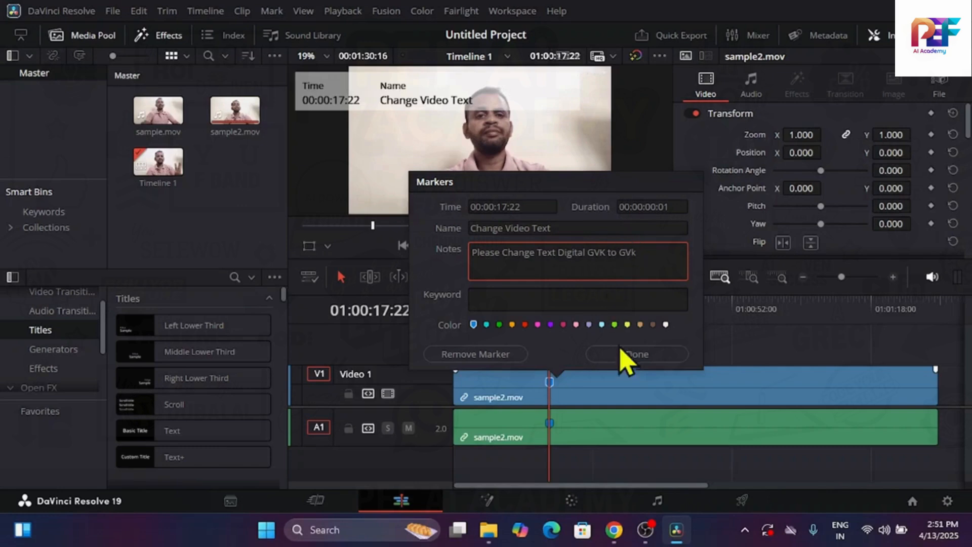
click(639, 354)
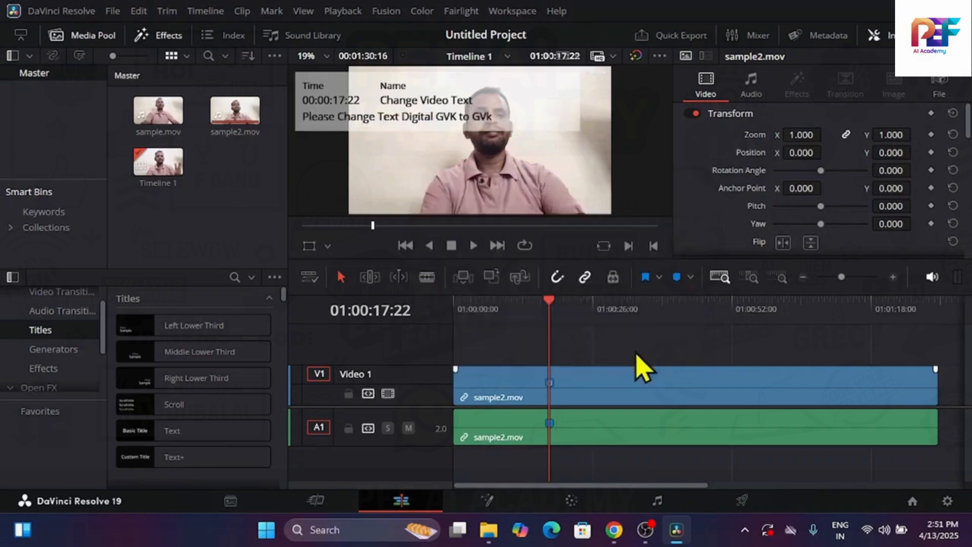
Add a blue timeline marker at 01:00:33:21, with no clip selected, and replace it with a red one
mouse_move(551, 308)
mouse_down()
mouse_move(596, 323)
mouse_move(633, 326)
mouse_move(636, 314)
mouse_up()
click(678, 283)
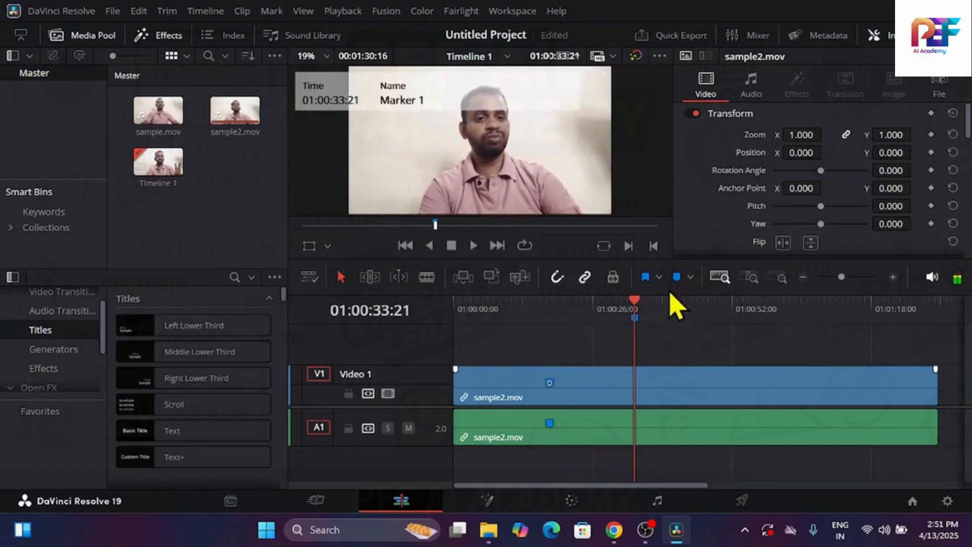
double_click(634, 318)
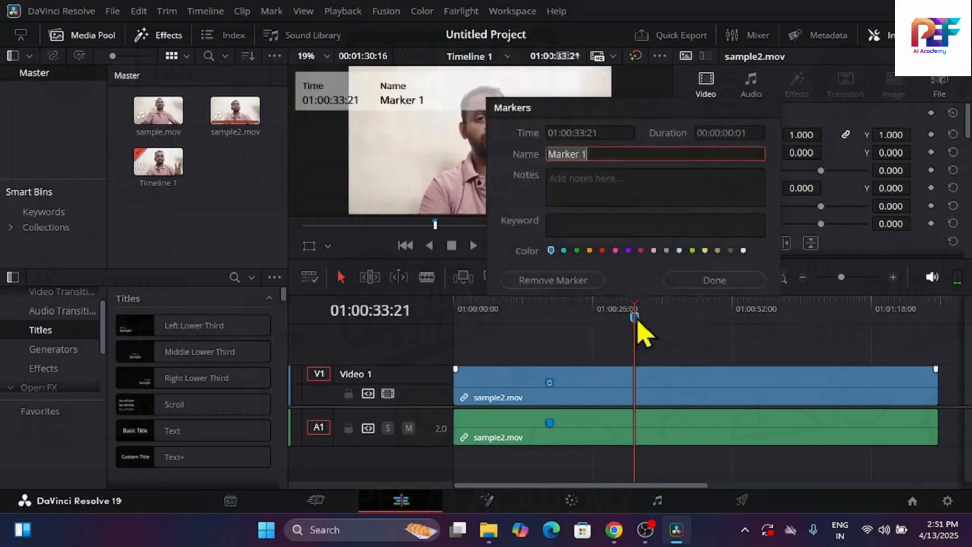
click(581, 283)
click(691, 278)
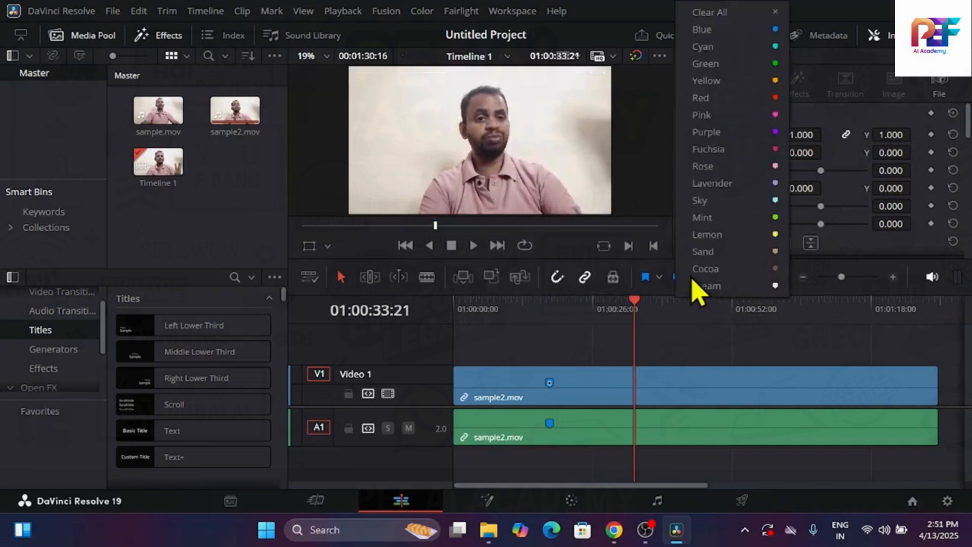
click(770, 99)
Add red markers to the sample2.mov clip at 01:00:44:03 and 01:00:57:06
drag(638, 319, 689, 329)
click(700, 400)
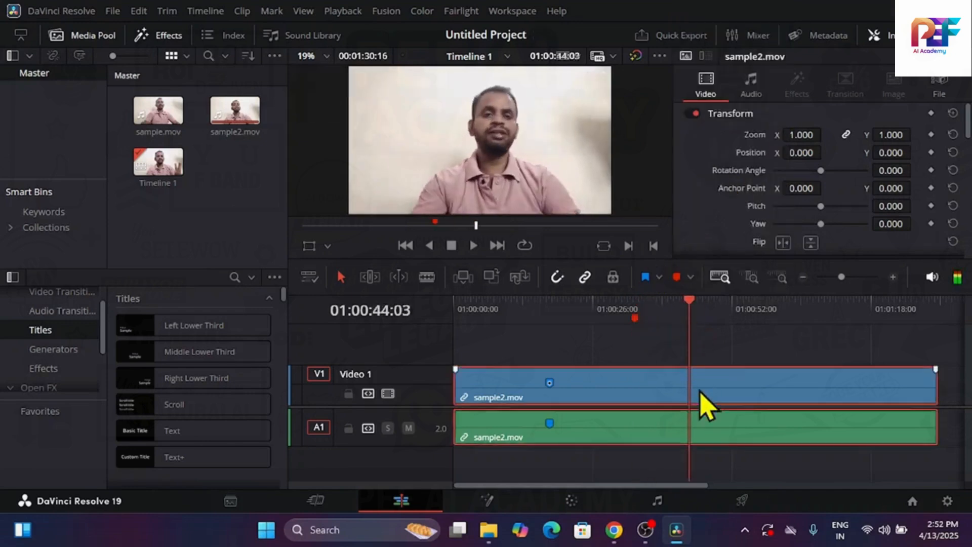
click(678, 277)
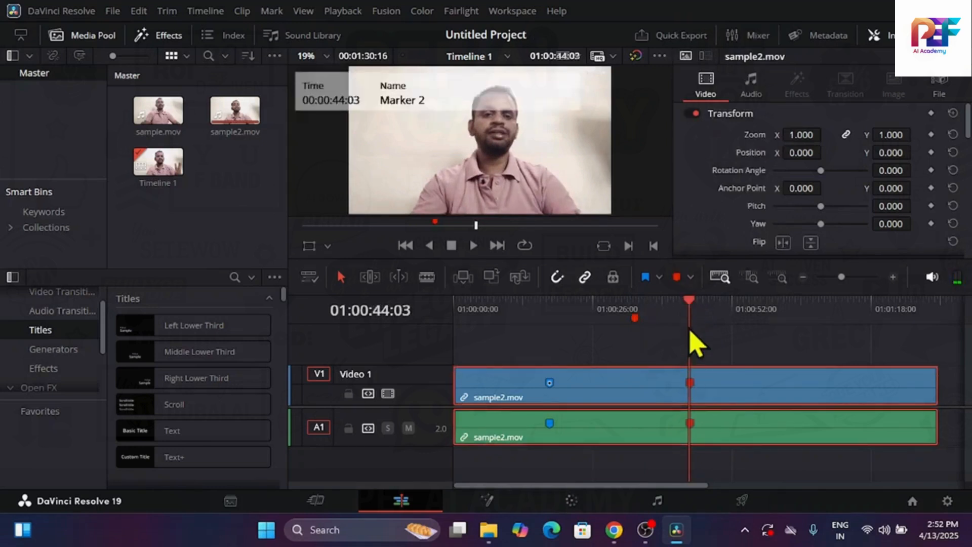
drag(696, 309, 762, 311)
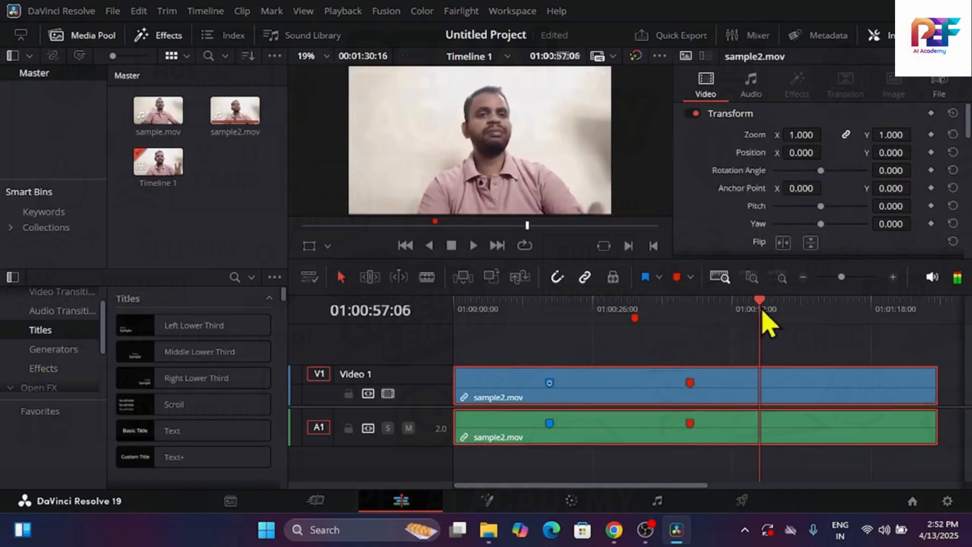
click(678, 278)
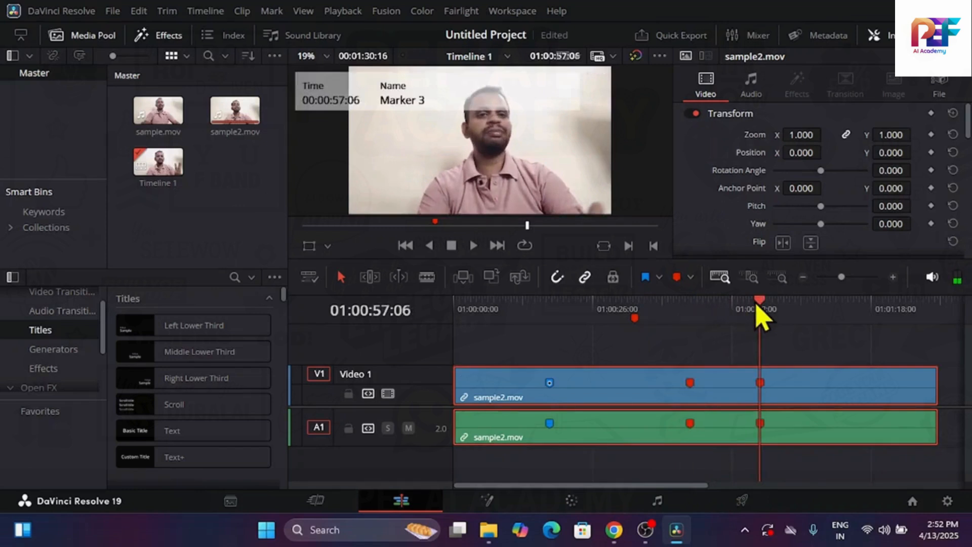
Move the playhead to 01:00:26:04, turn off linked selection, and try selecting the clip's video and audio separately
mouse_move(756, 306)
mouse_down()
mouse_move(501, 319)
mouse_move(596, 339)
mouse_up()
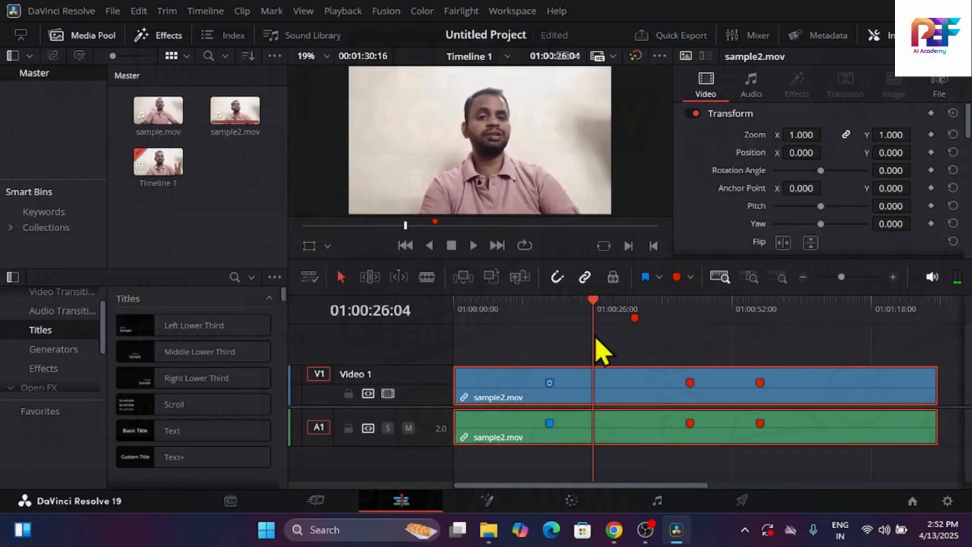
click(586, 279)
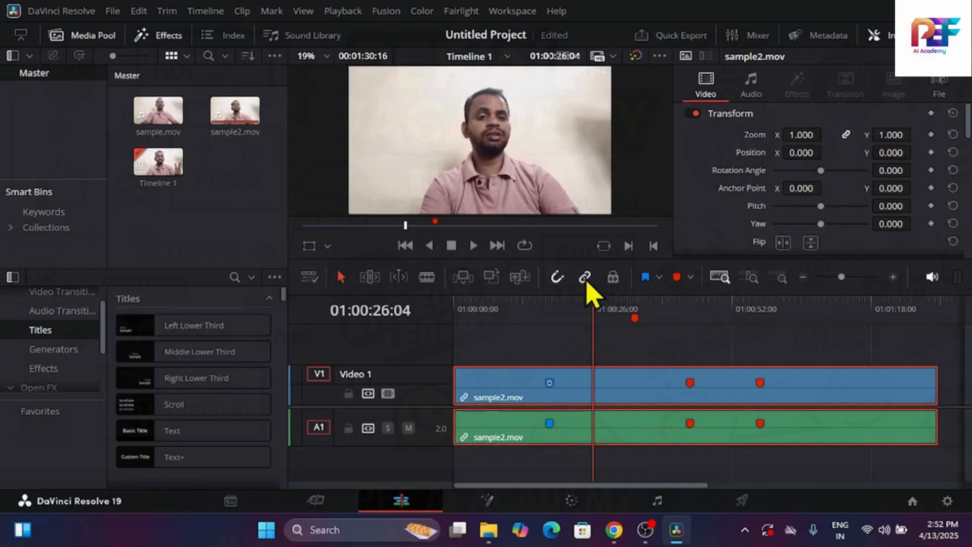
click(567, 383)
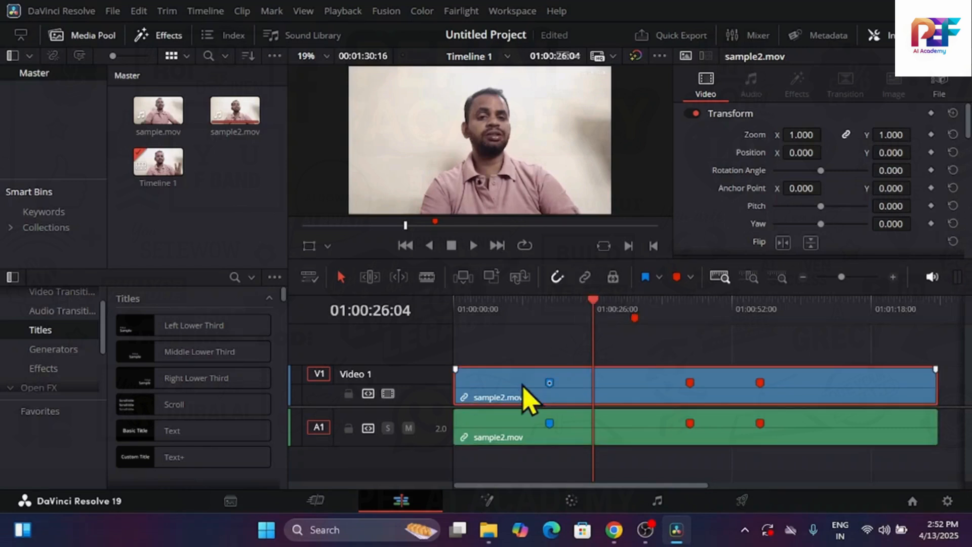
click(518, 425)
click(523, 386)
ctrl+click(518, 440)
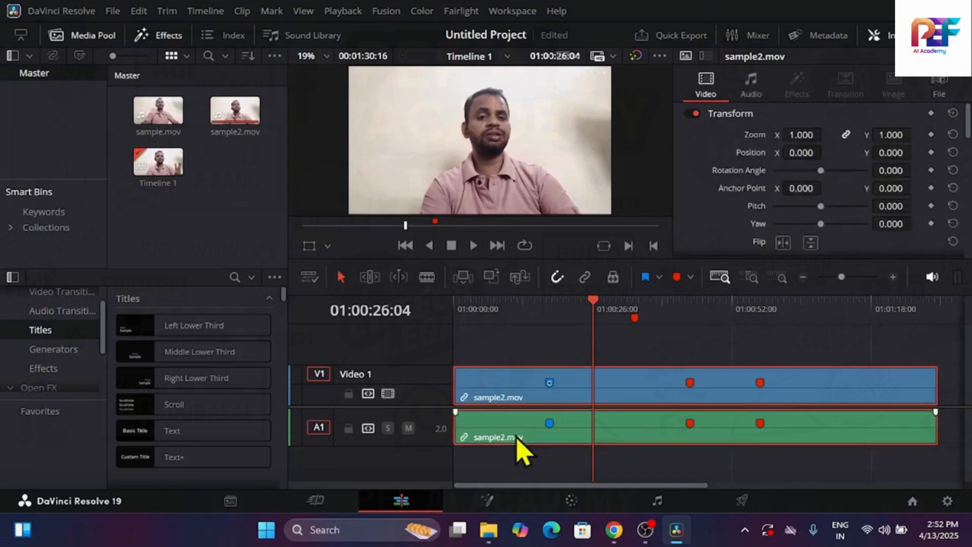
With linked selection back on and the playhead at 01:00:17:22, select the clip's video and audio together
click(549, 309)
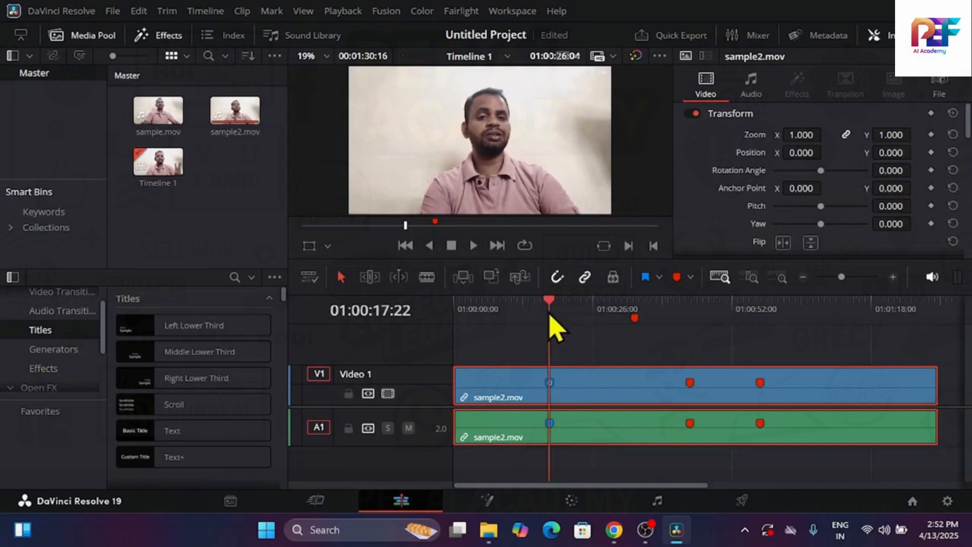
click(618, 464)
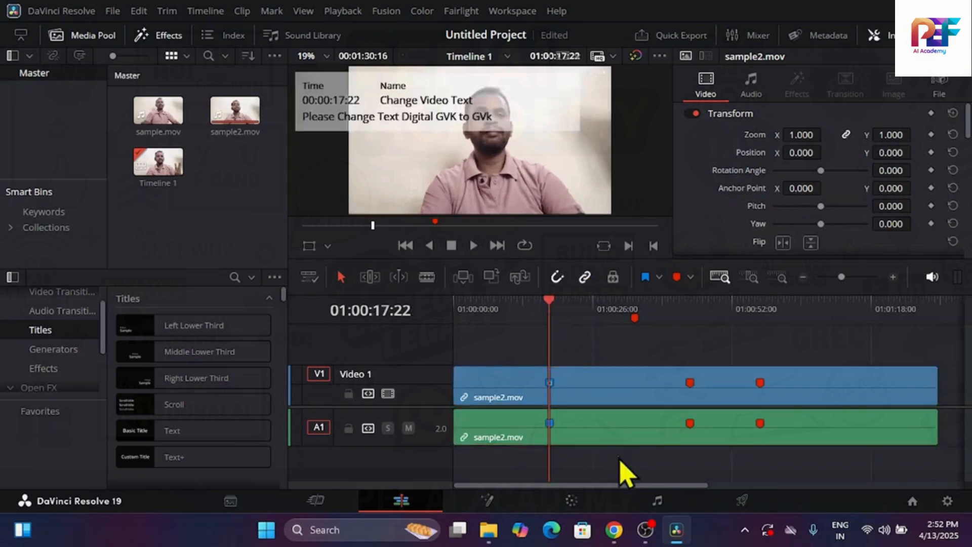
click(854, 438)
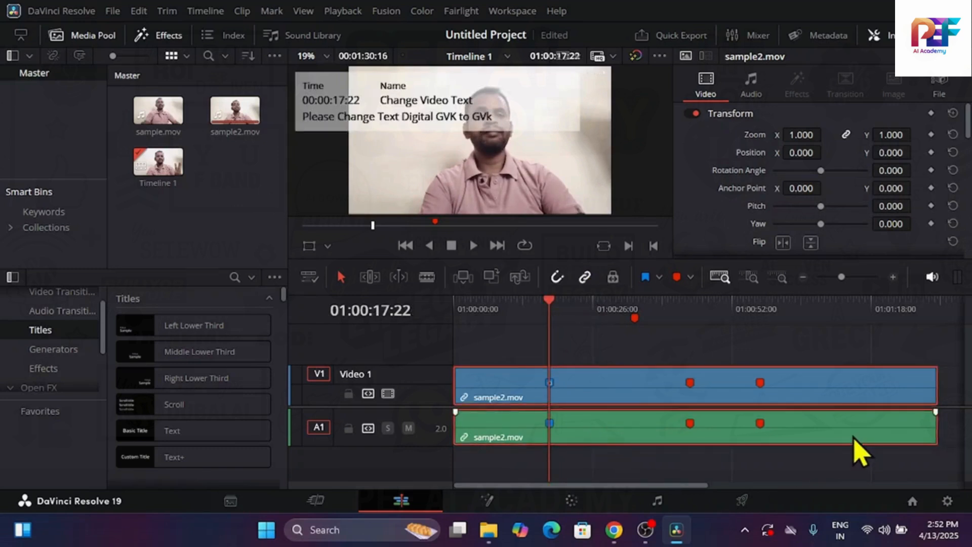
click(786, 469)
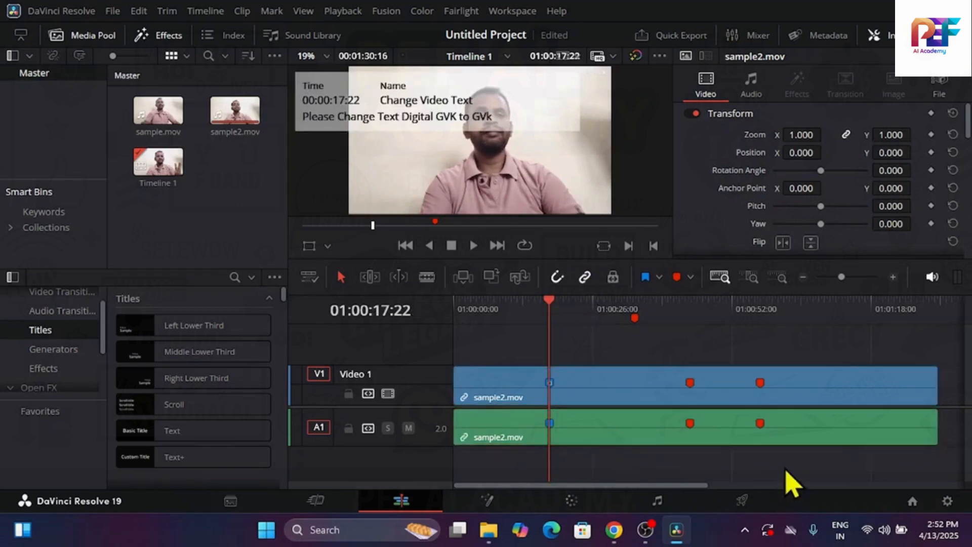
click(793, 442)
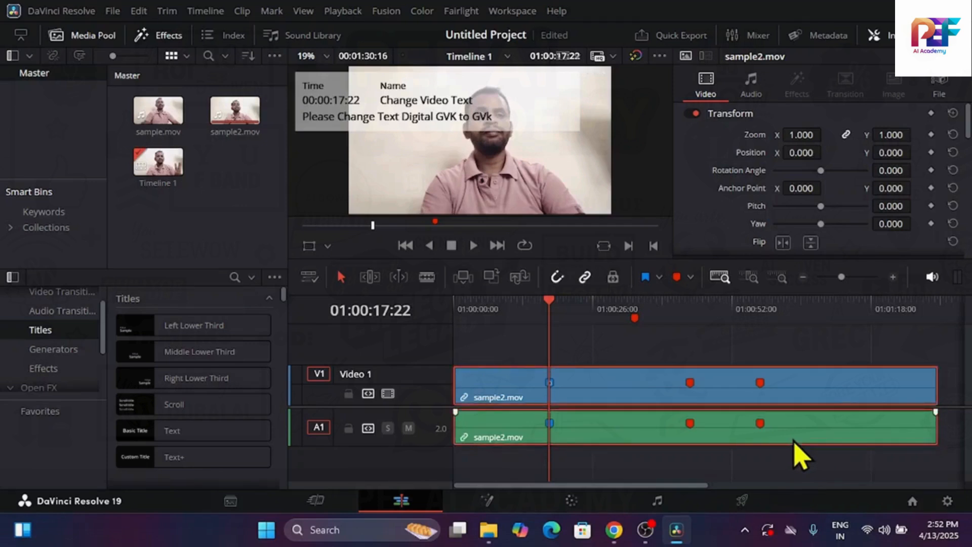
With the playhead at 01:00:37:14, turn off linked selection and alternately select the clip's video and audio, ending on the audio
click(654, 303)
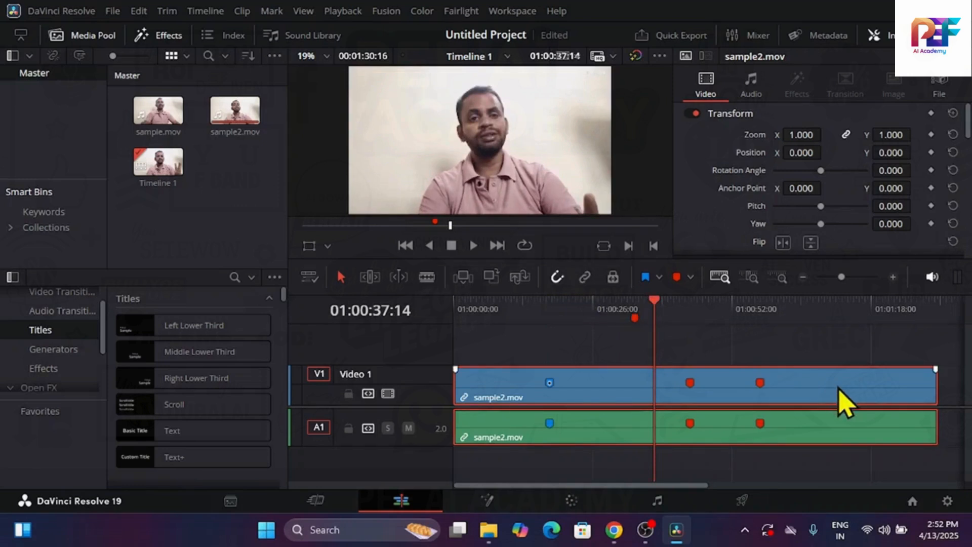
click(825, 346)
click(826, 389)
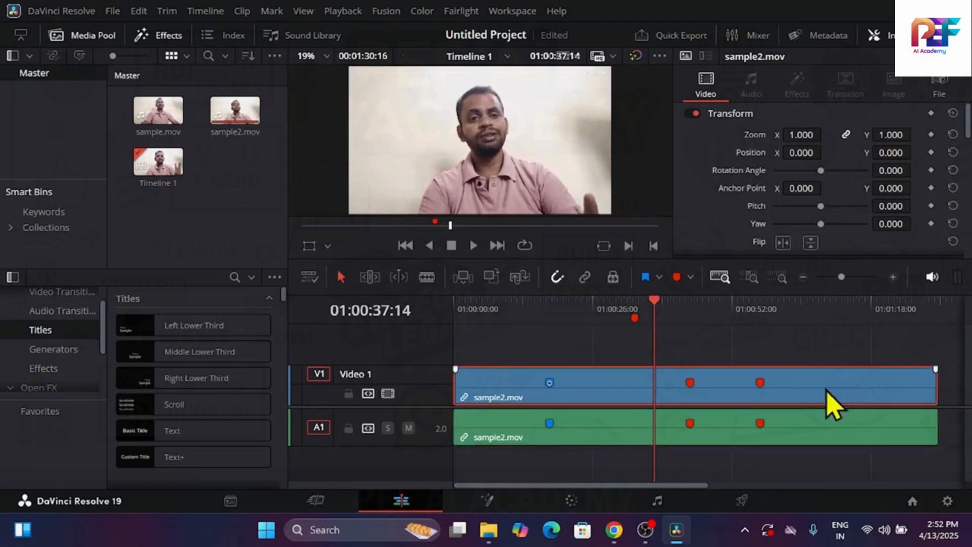
click(819, 449)
click(811, 397)
click(811, 446)
click(810, 397)
click(810, 438)
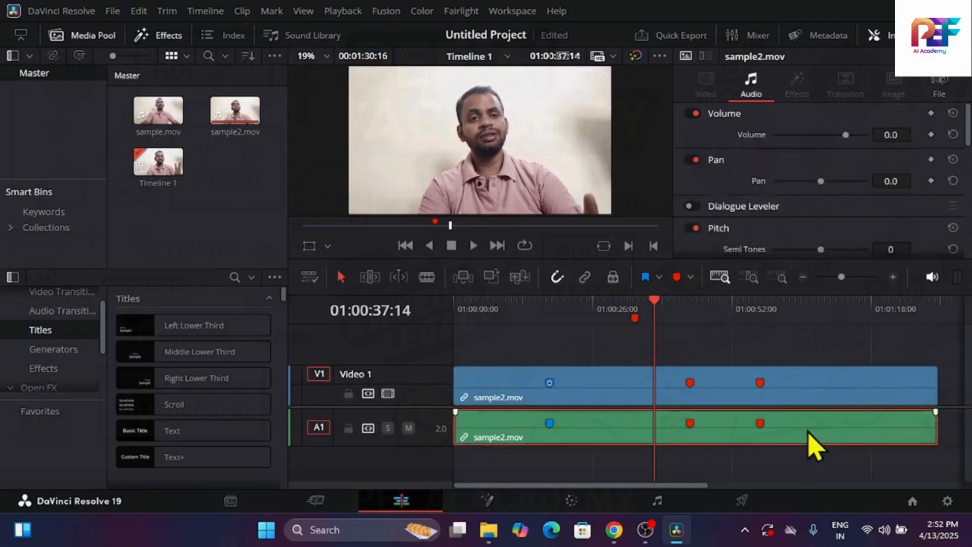
Turn off snapping and split only the video part of sample2.mov at 01:00:36:22 with the Blade tool, returning to the selection tool
click(558, 279)
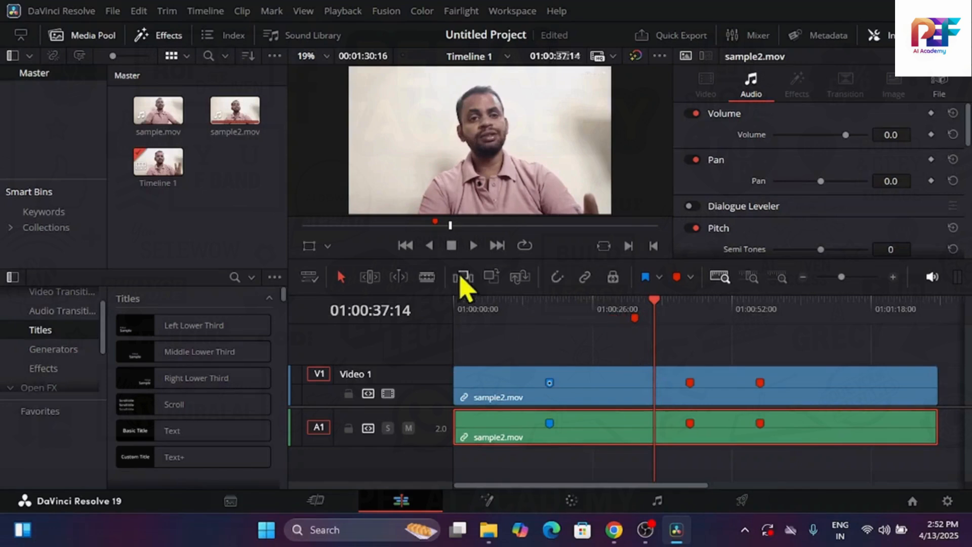
click(427, 277)
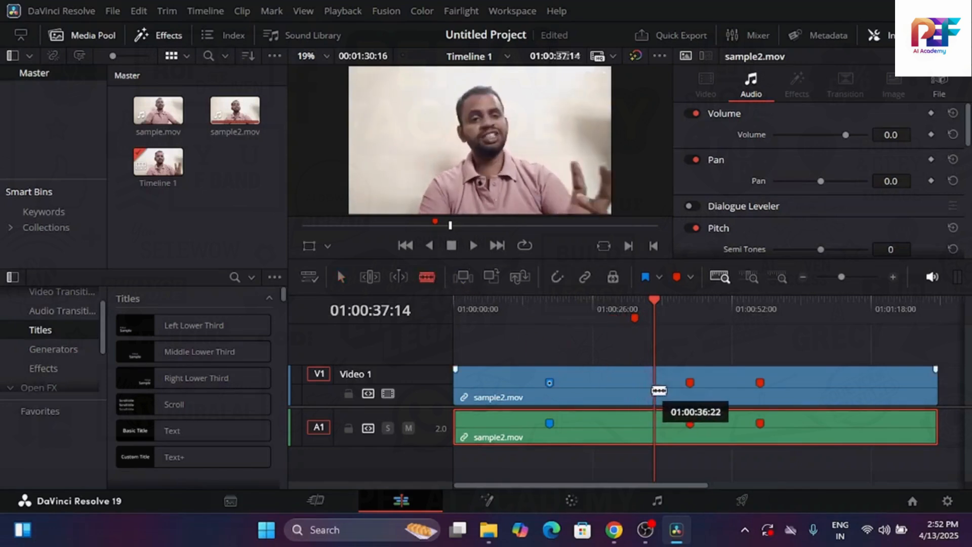
click(656, 390)
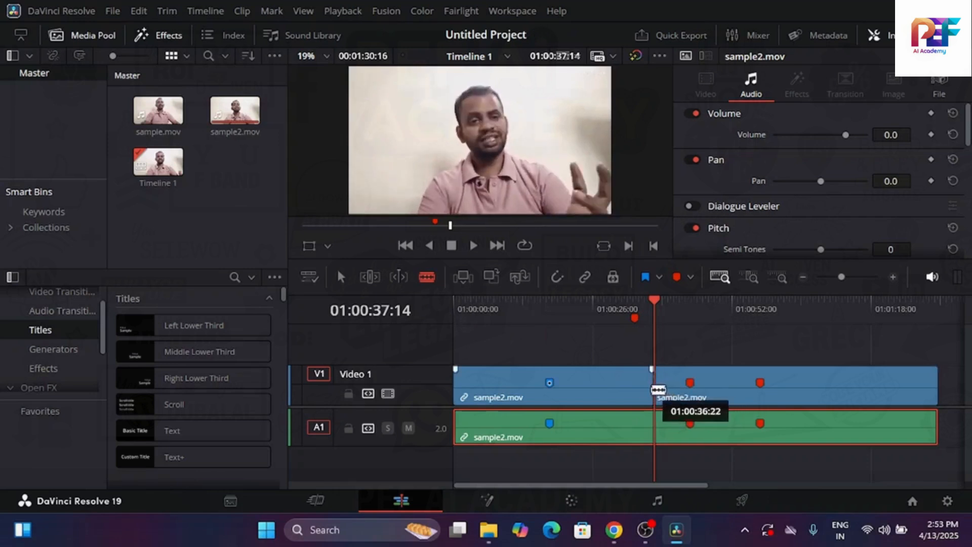
click(341, 276)
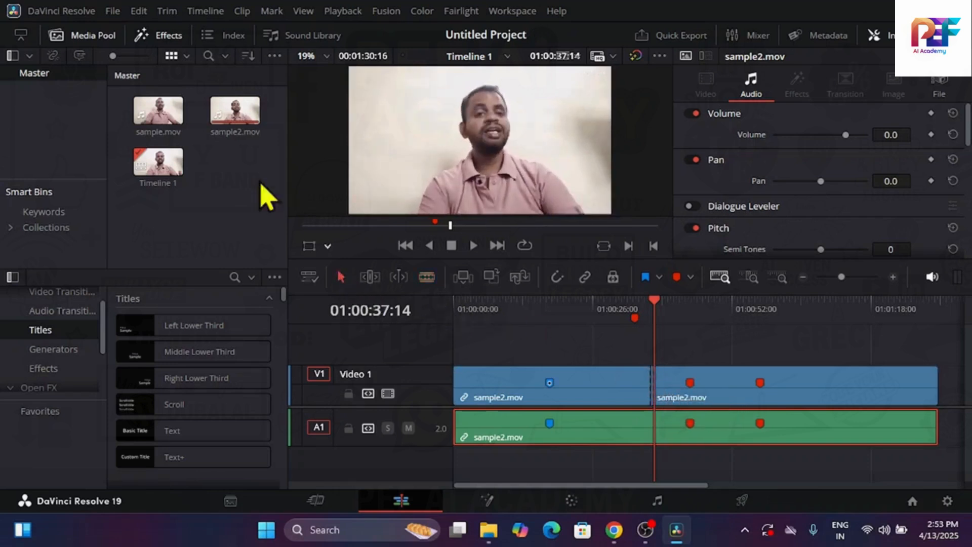
Add sample.mov on new Video 2 and Audio 2 tracks, shift its video slightly later, and place the playhead at 01:00:33:15
drag(169, 124, 674, 349)
click(652, 307)
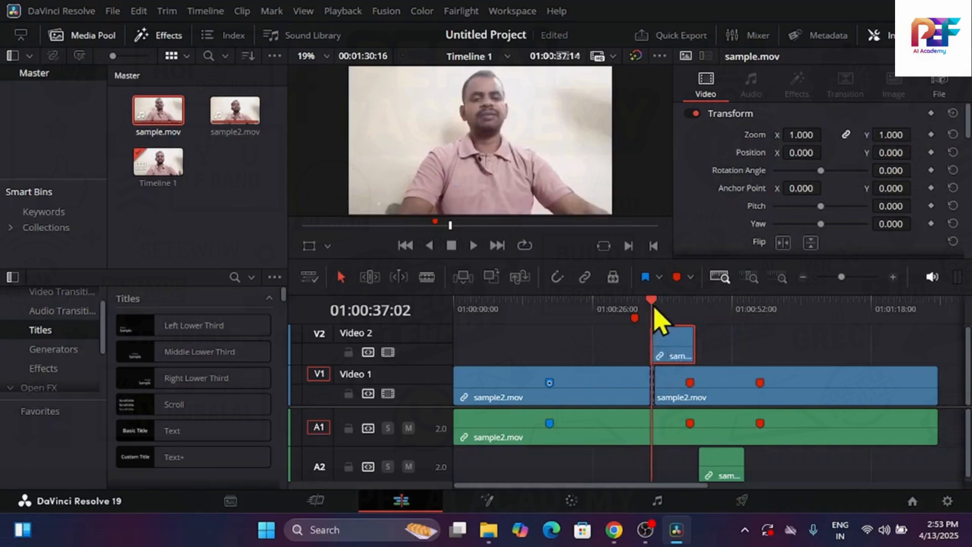
drag(653, 305, 633, 306)
mouse_move(680, 355)
mouse_down()
mouse_move(707, 364)
mouse_move(686, 369)
mouse_move(684, 354)
mouse_up()
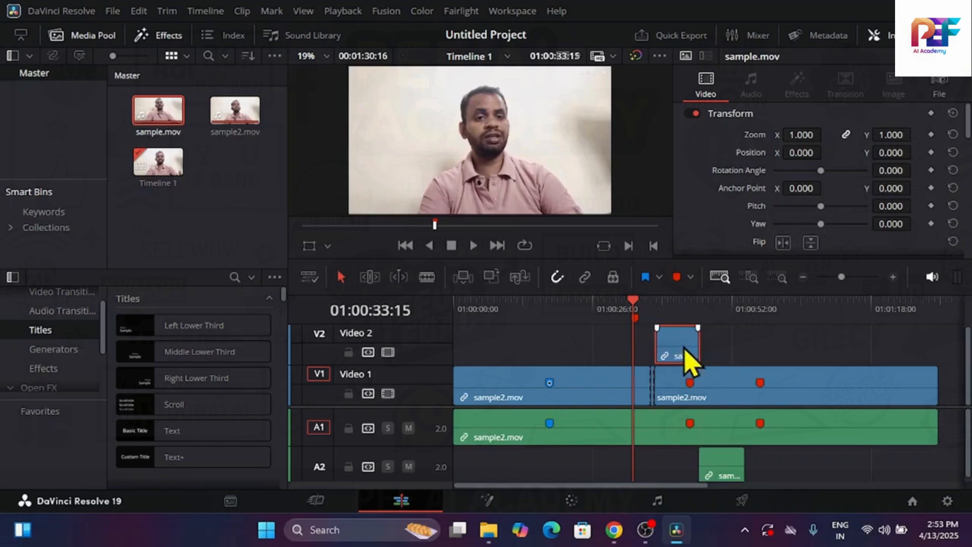
click(626, 355)
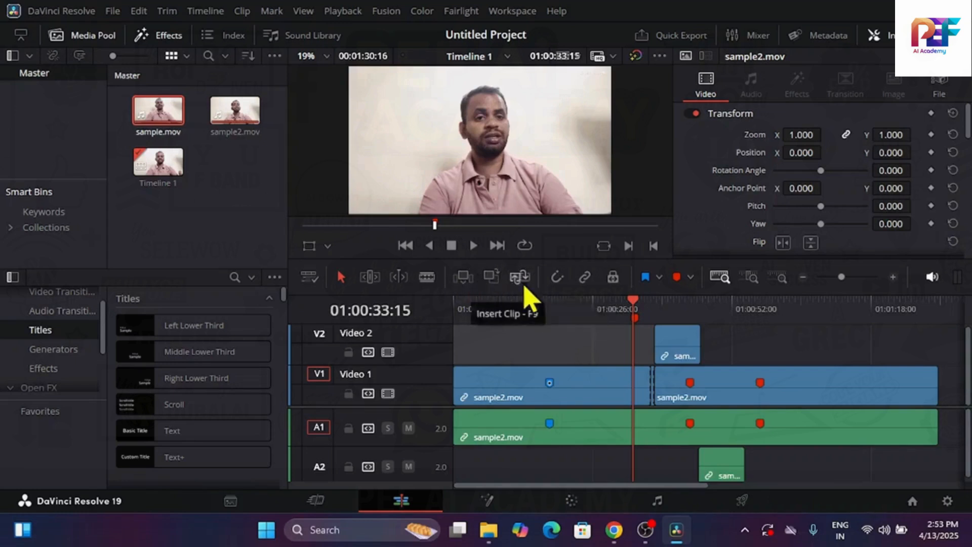
Move the playhead to 01:00:05:01 and split the Video 1 clip there with the Blade tool
click(627, 304)
drag(632, 319, 478, 310)
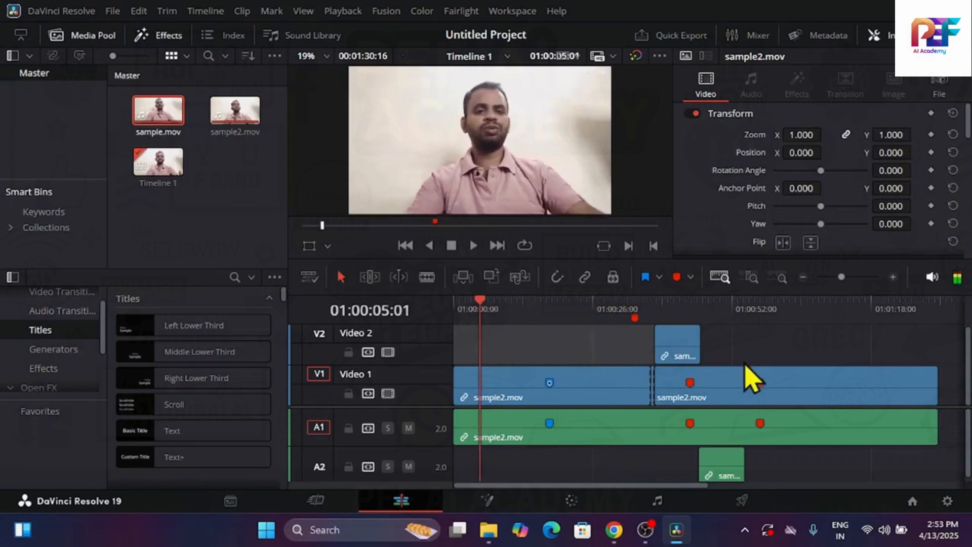
click(427, 283)
click(481, 382)
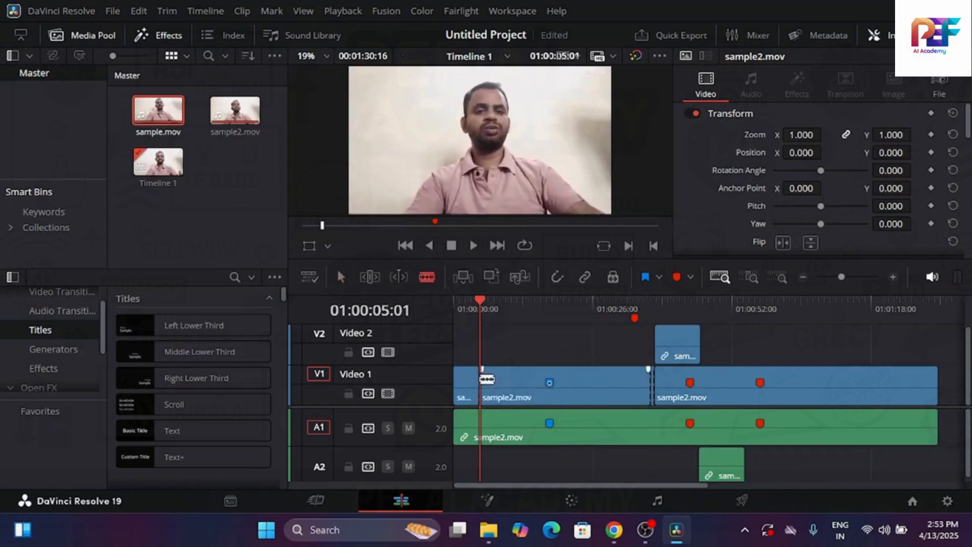
Split the Video 1 clip at 01:00:27:12 and once shortly before it with the Blade tool, then return to the selection tool
drag(484, 309, 602, 320)
click(563, 392)
click(602, 386)
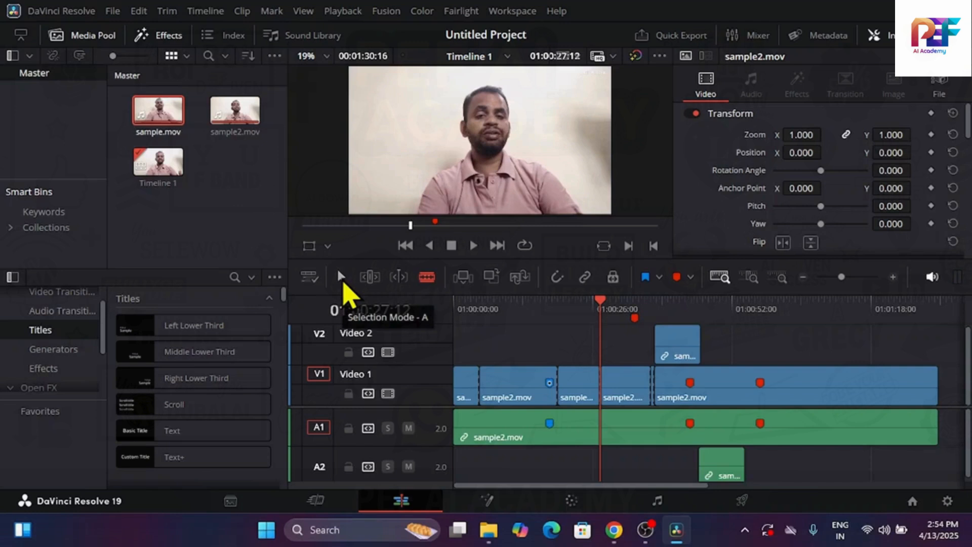
click(340, 278)
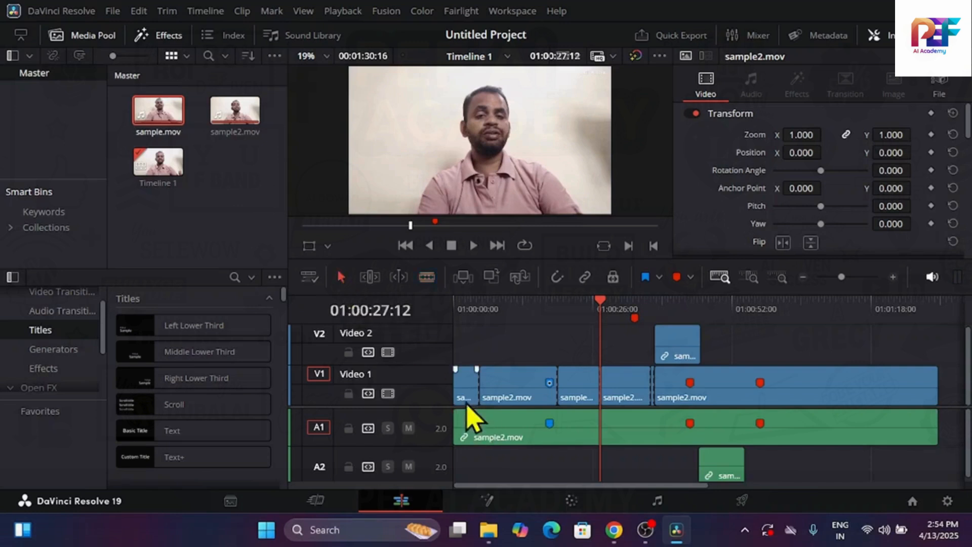
Select two of the split Video 1 pieces in turn, clear the selection, and move the playhead to 01:00:03:14
click(512, 392)
click(581, 397)
click(593, 332)
drag(607, 306, 473, 309)
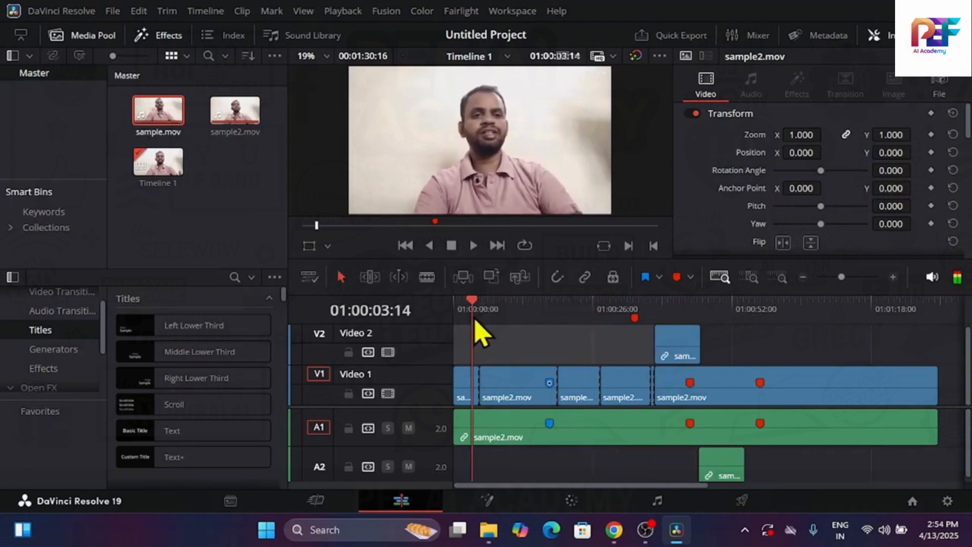
Increase the audio track height slightly in the timeline view options and move the playhead to 01:00:06:12
click(310, 277)
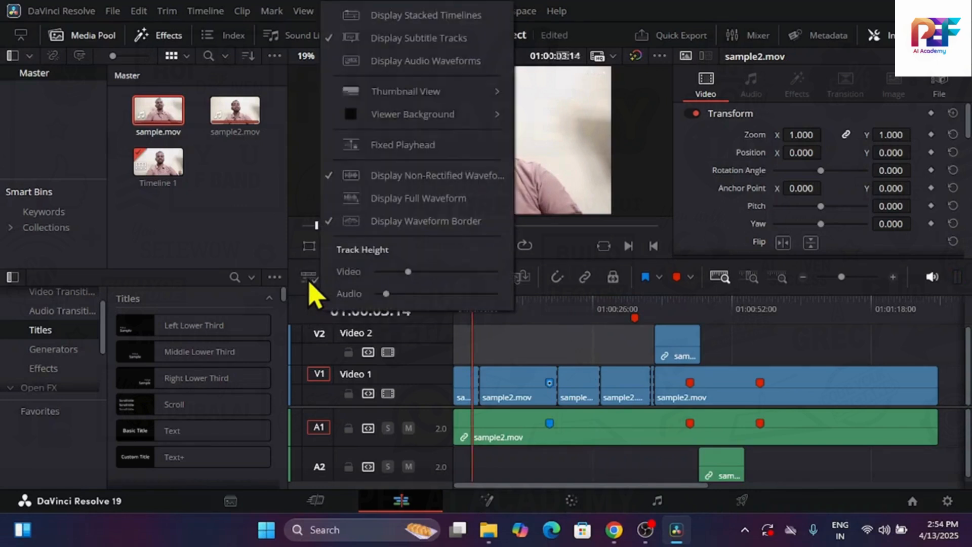
click(774, 352)
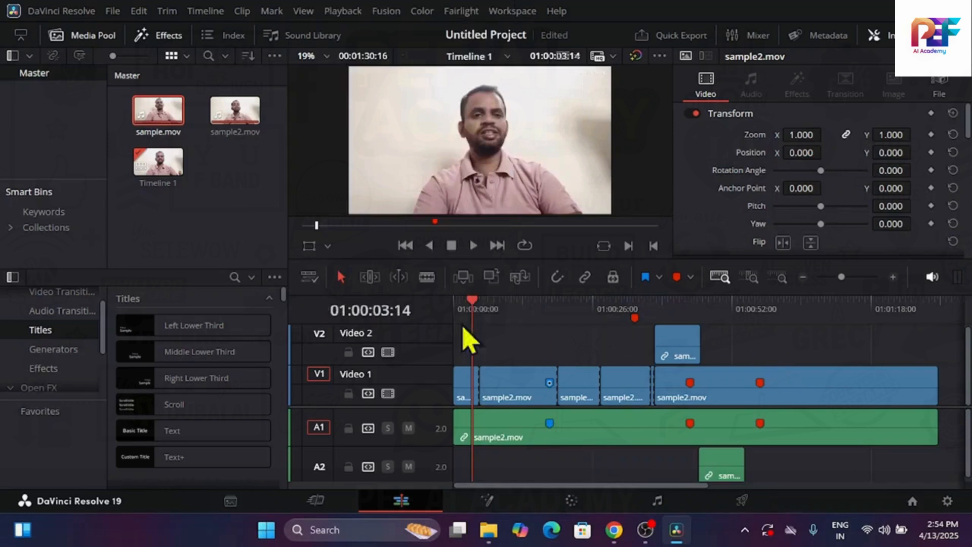
click(311, 278)
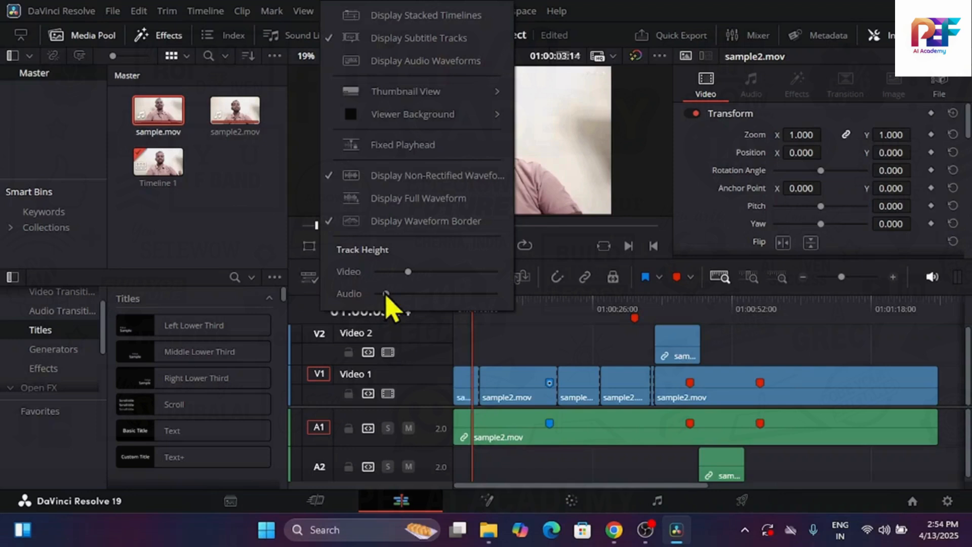
mouse_move(386, 295)
mouse_down()
mouse_move(411, 294)
mouse_move(391, 294)
mouse_up()
click(487, 326)
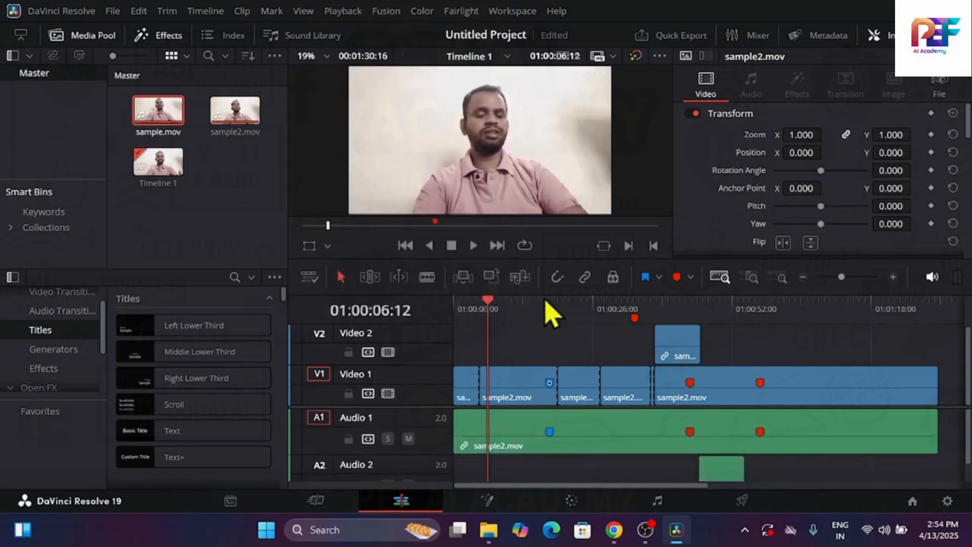
Enlarge the timeline area upward and reduce the video and audio track heights slightly
drag(547, 293, 569, 198)
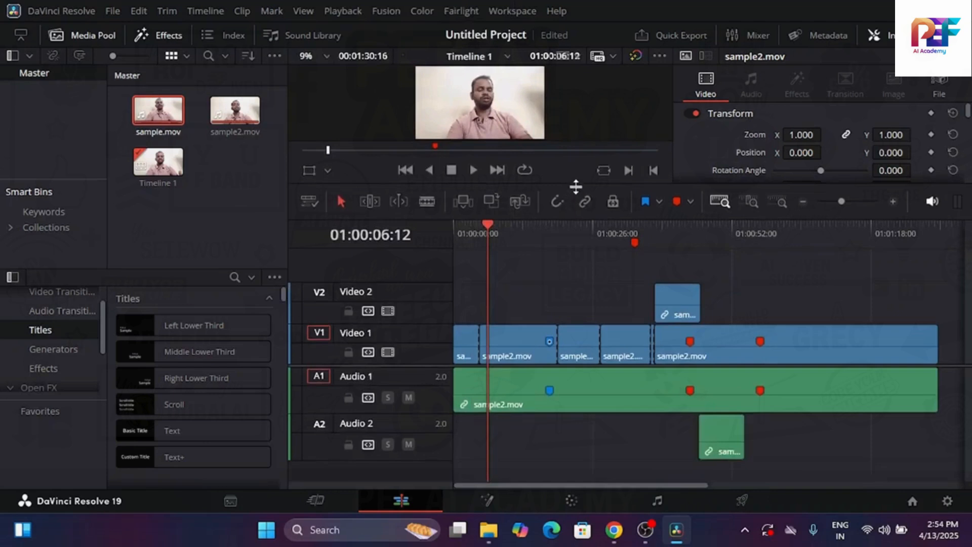
click(309, 202)
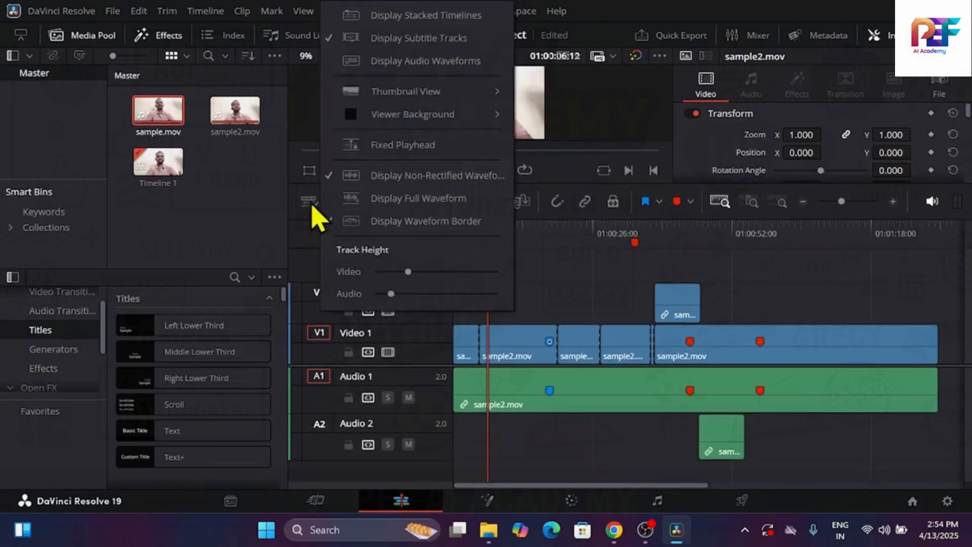
click(328, 222)
mouse_move(392, 295)
mouse_down()
mouse_move(473, 294)
mouse_move(374, 302)
mouse_move(491, 278)
mouse_move(384, 278)
mouse_move(397, 281)
mouse_up()
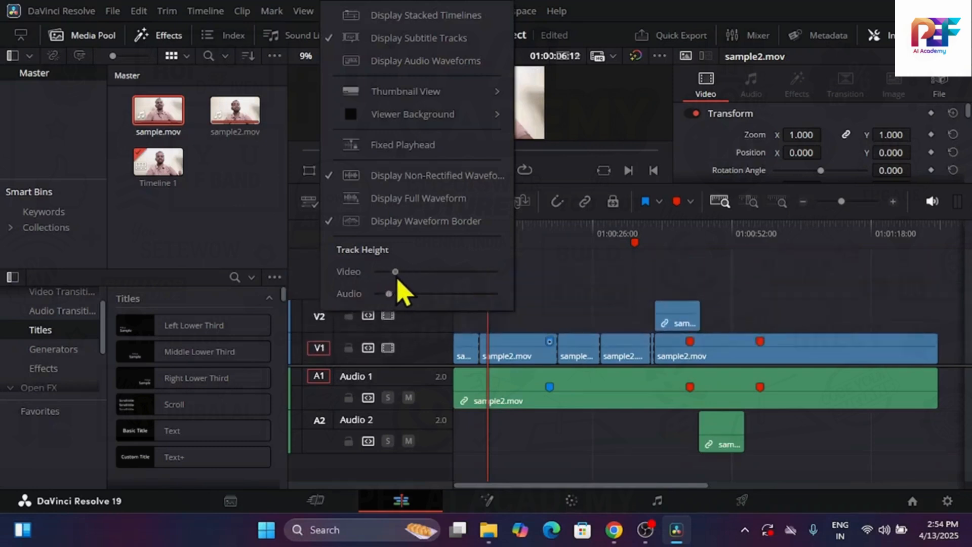
click(441, 229)
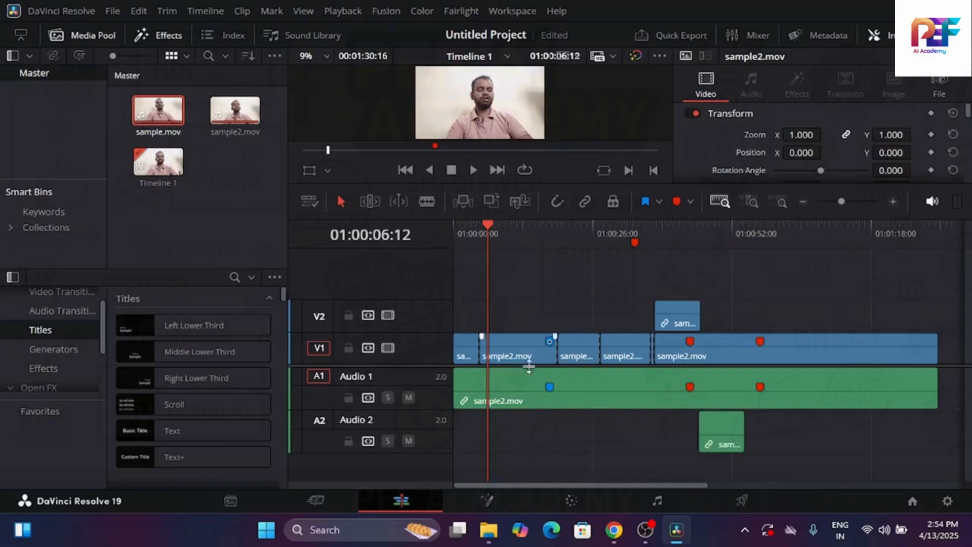
Select the sample2.mov audio on Audio 1 and play the timeline briefly, stopping at 01:00:08:00
click(544, 398)
key(space)
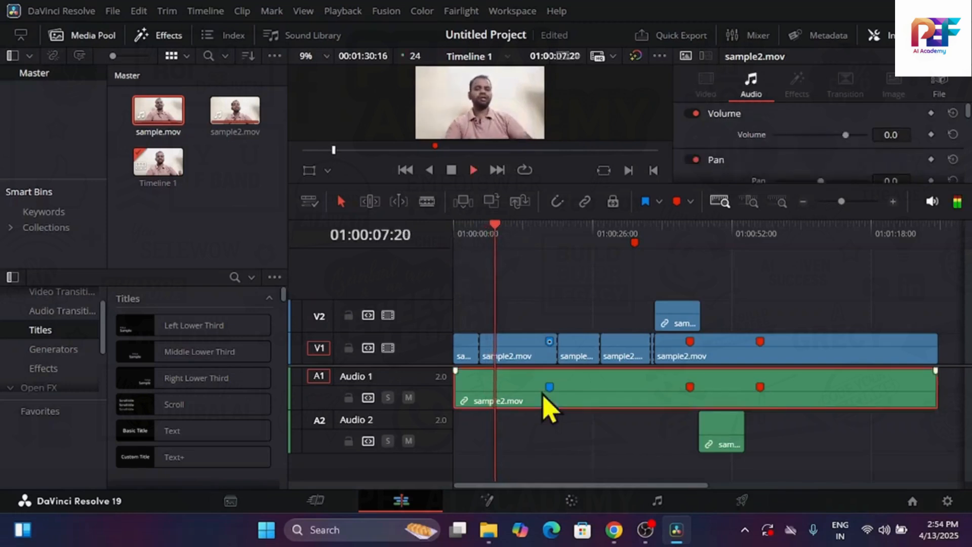
key(space)
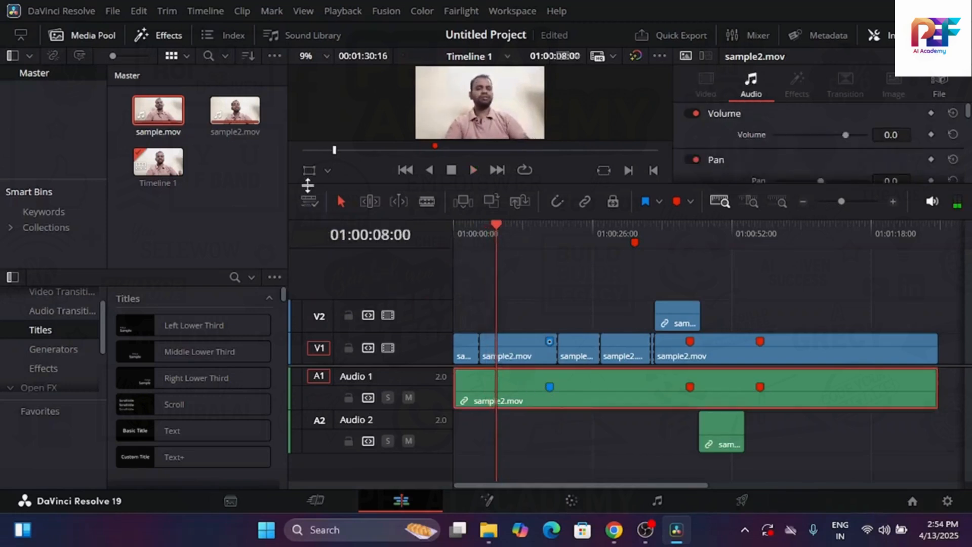
Toggle the waveform border display in the timeline view options and turn on Display Full Waveform
click(310, 202)
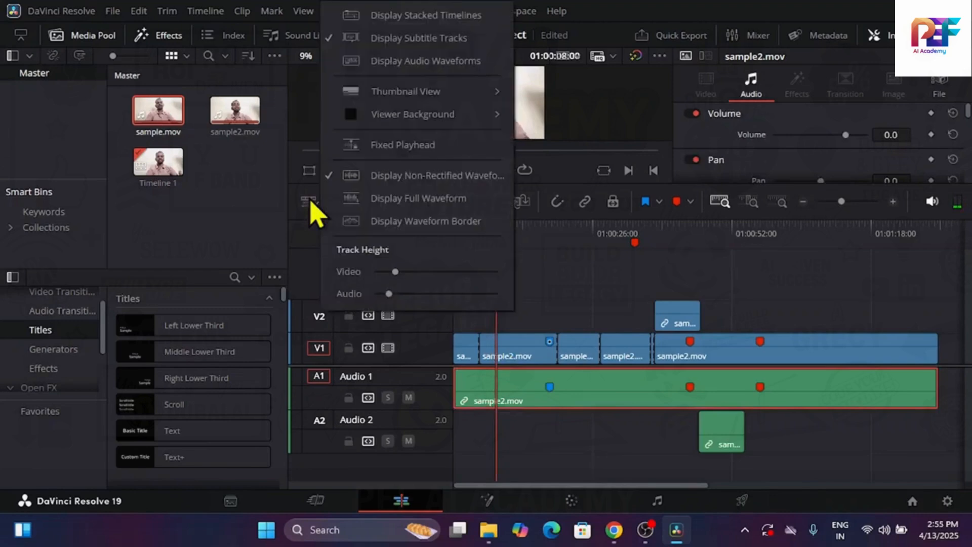
click(405, 229)
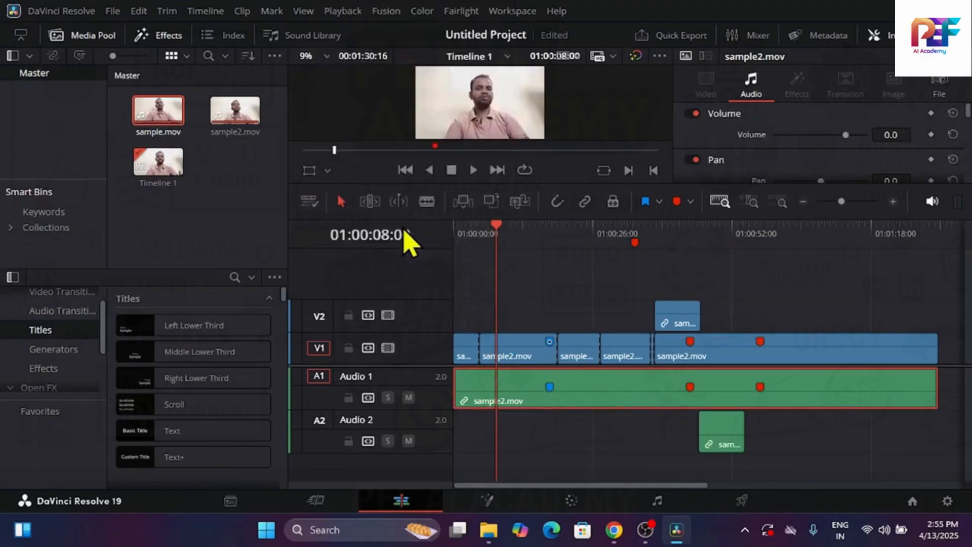
click(315, 201)
click(389, 198)
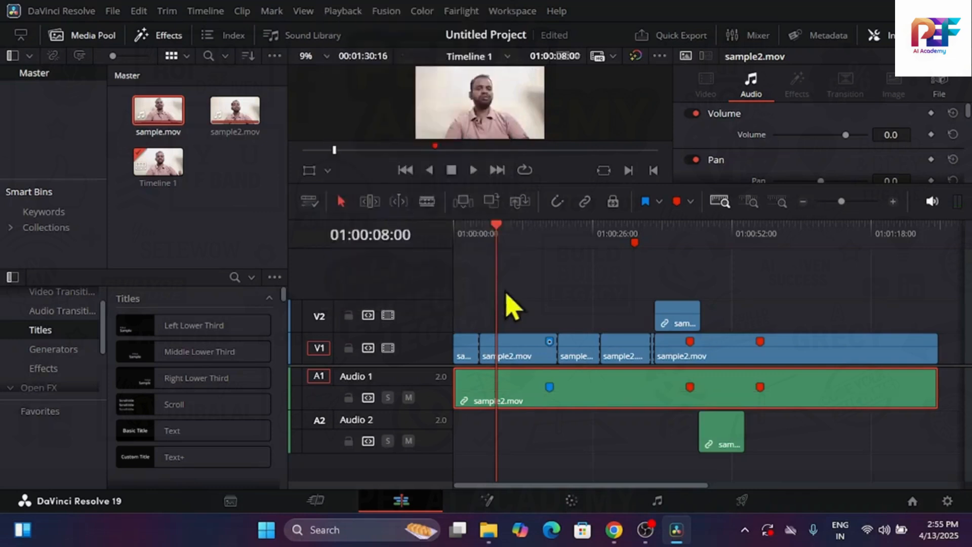
Play the timeline briefly from its start, stopping at 01:00:00:22, and turn off the non-rectified waveform display
drag(505, 237, 444, 254)
key(space)
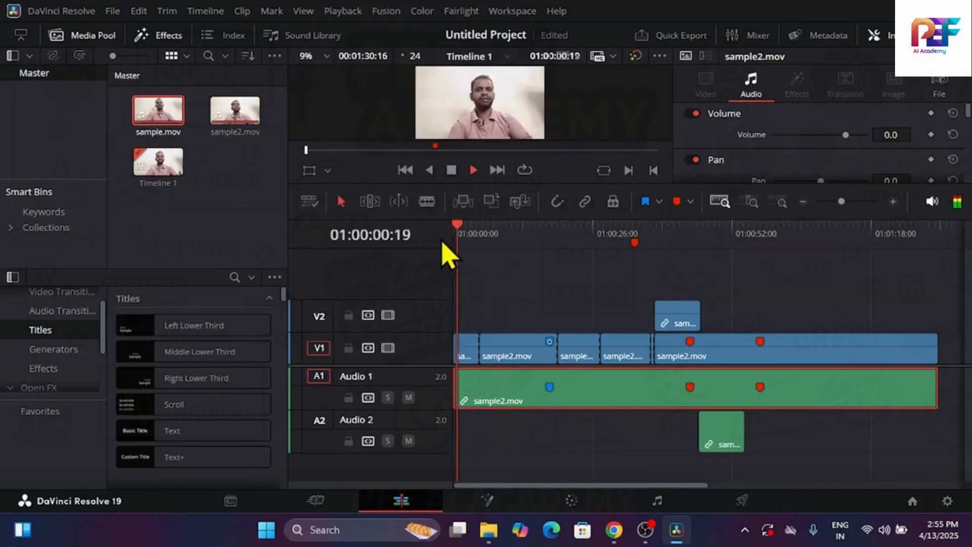
key(space)
click(310, 203)
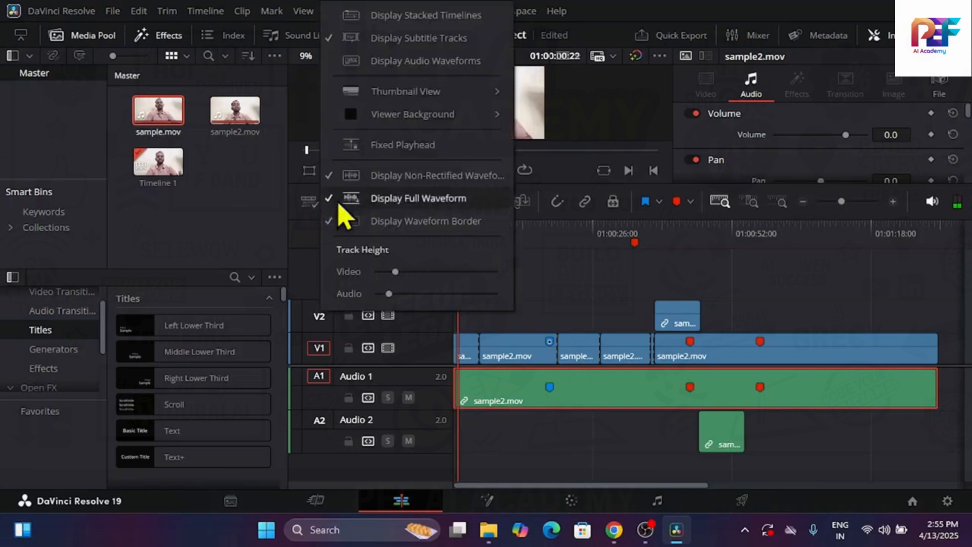
click(421, 180)
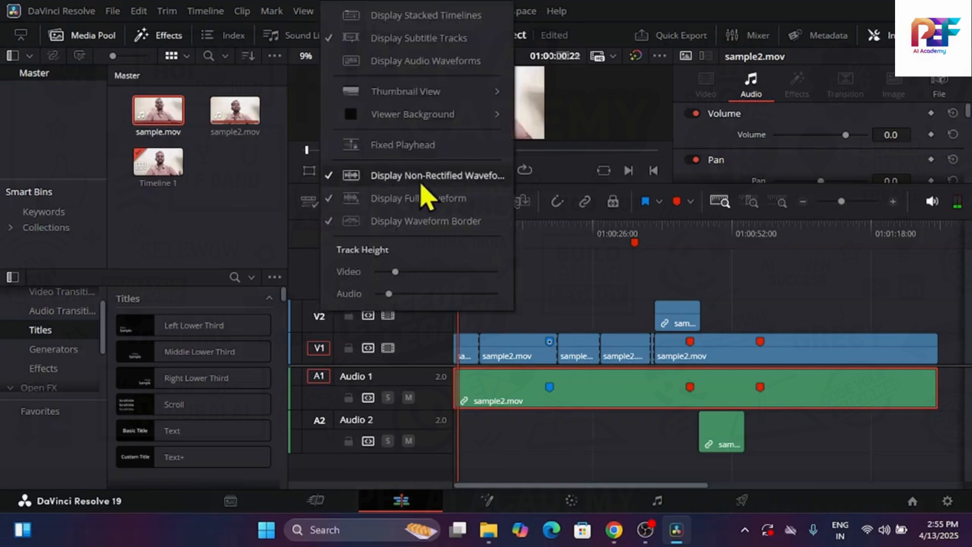
Turn on Display Stacked Timelines and clear the clip selection
click(310, 203)
click(379, 221)
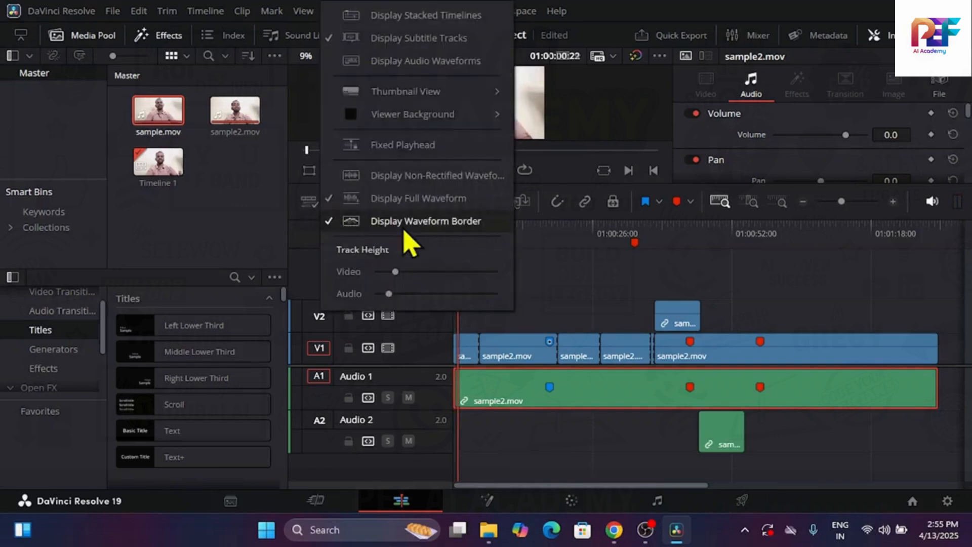
click(448, 38)
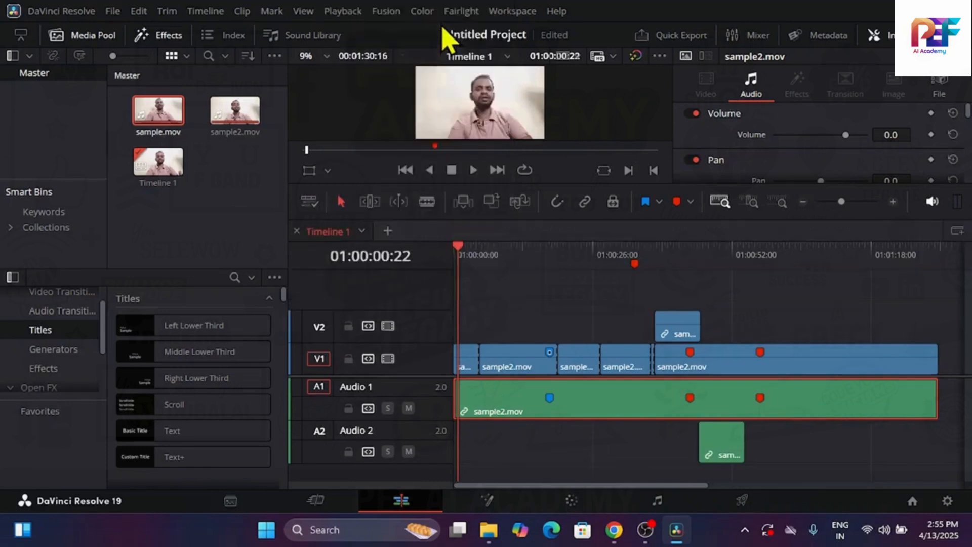
click(502, 328)
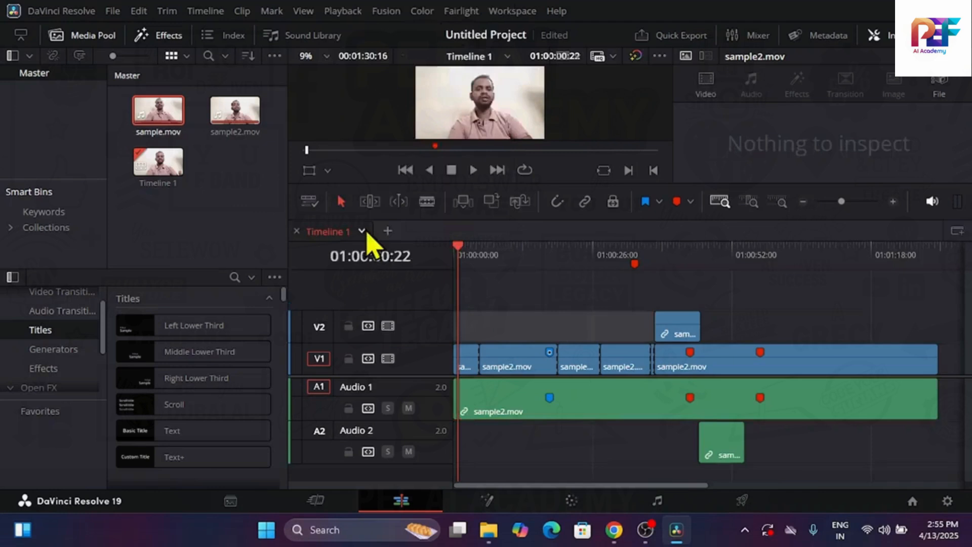
Turn the stacked timelines display off and back on
click(309, 201)
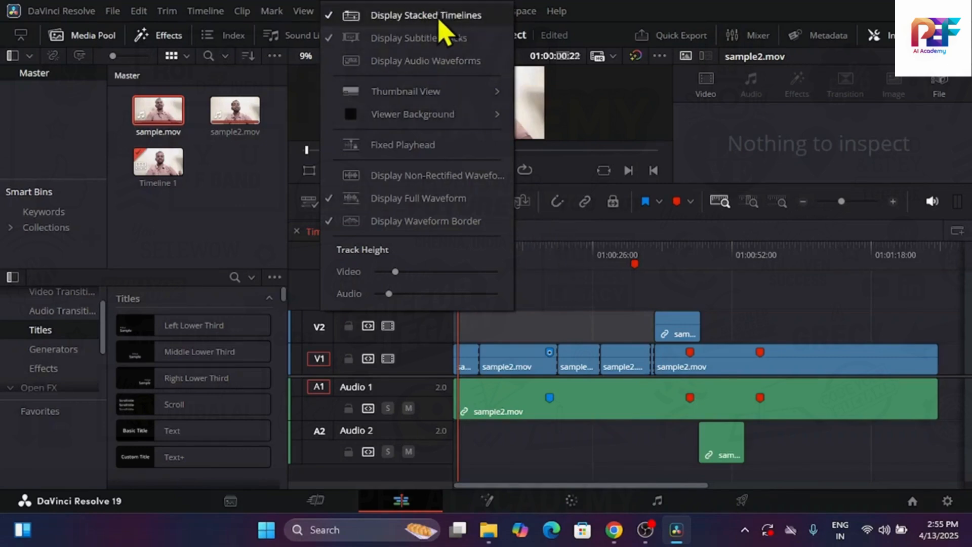
click(438, 19)
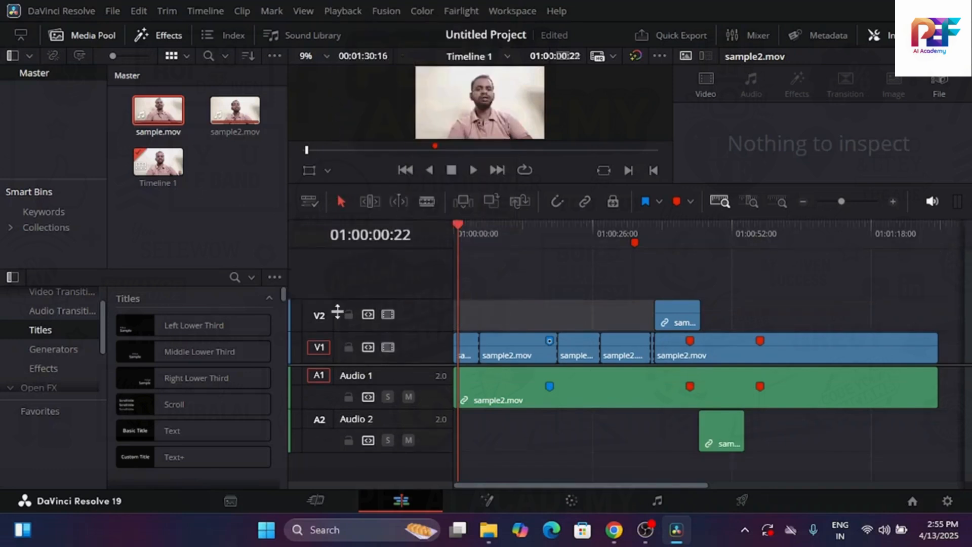
click(312, 202)
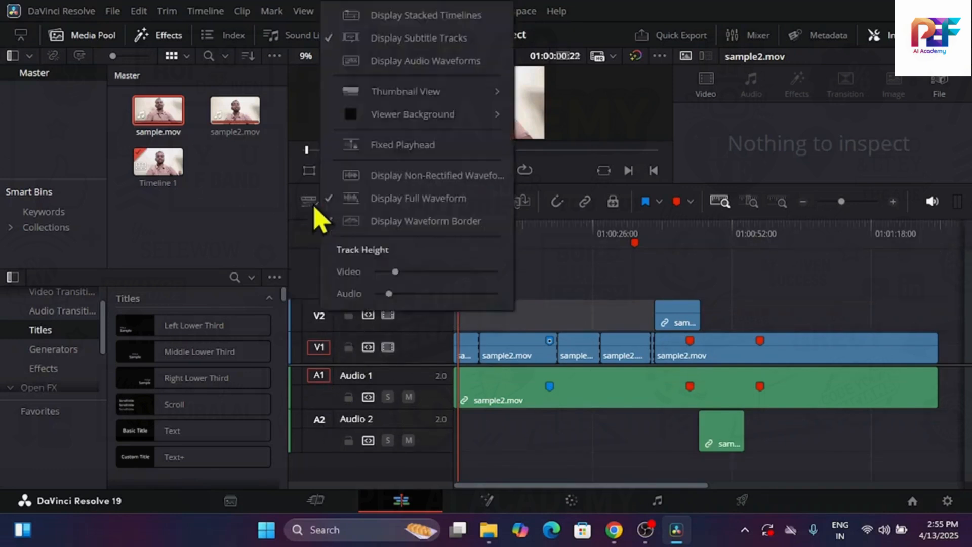
click(487, 36)
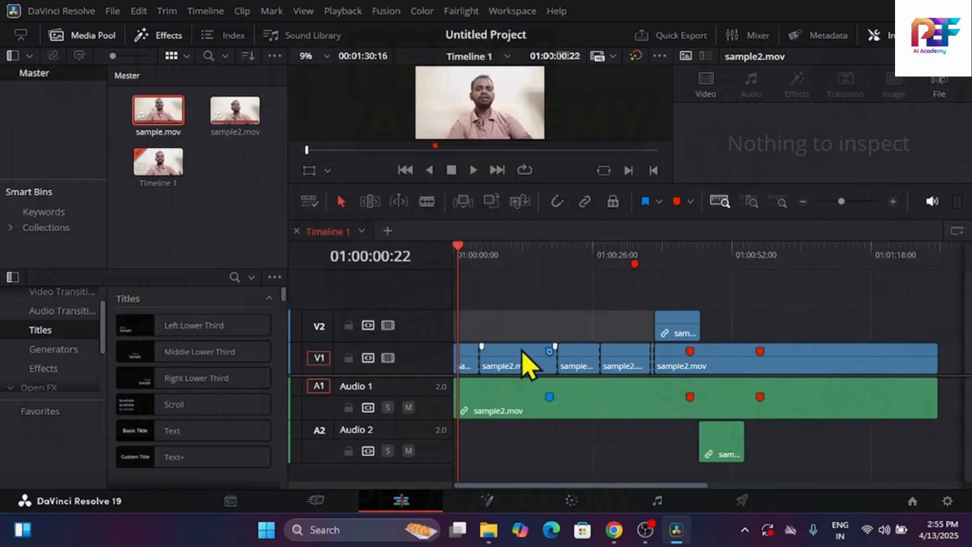
Add a second timeline tab beside Timeline 1, look at its context options, and switch back to Timeline 1
click(387, 230)
right_click(386, 235)
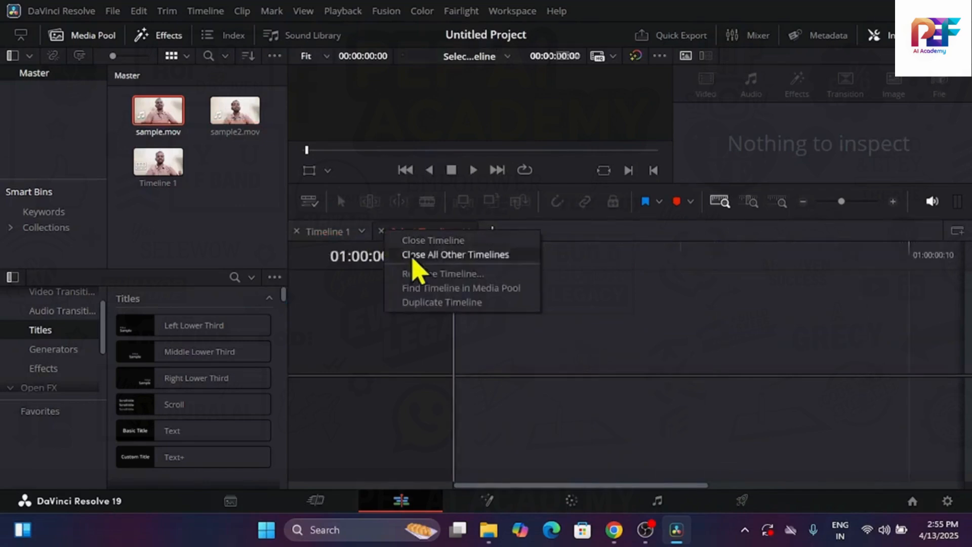
click(469, 275)
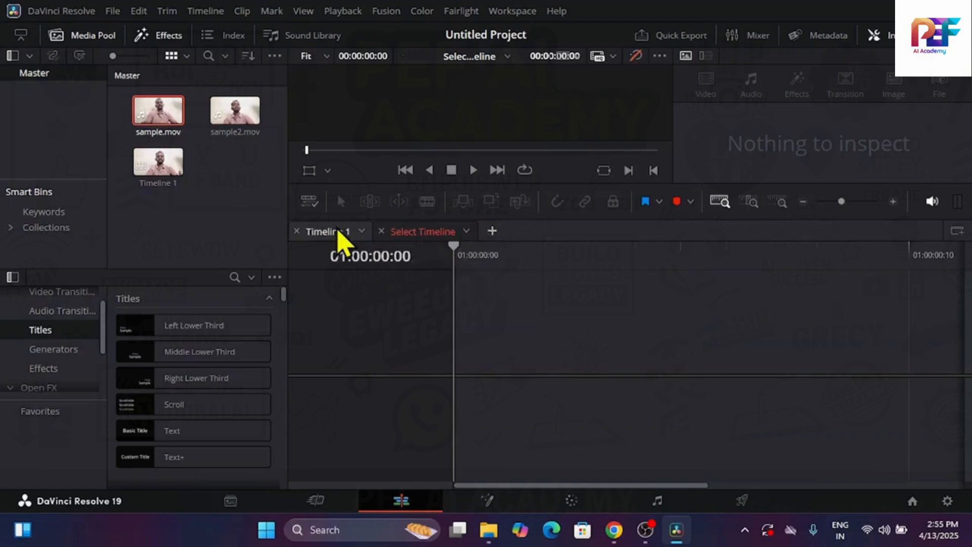
click(337, 231)
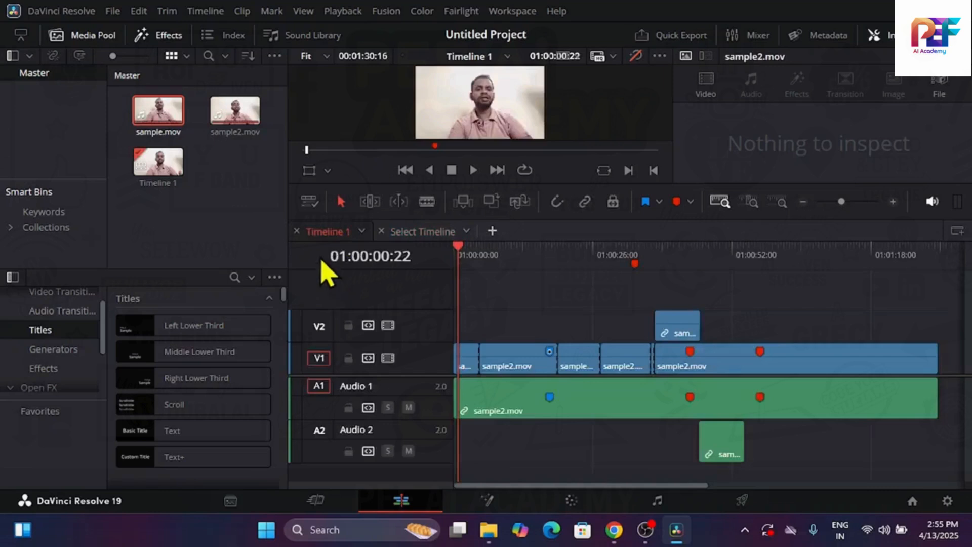
Turn on Display Audio Waveforms and return the playhead to the timeline start at 01:00:00:00
click(309, 201)
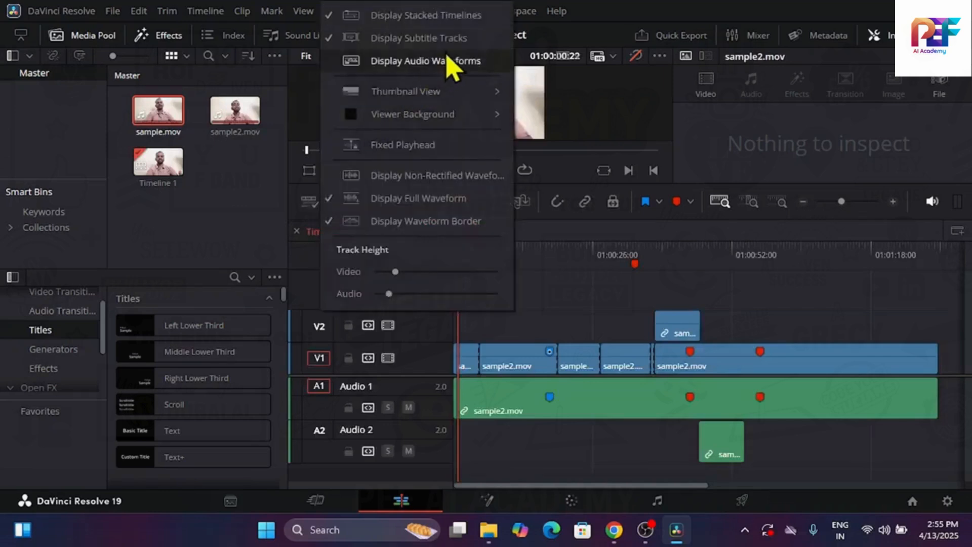
click(459, 61)
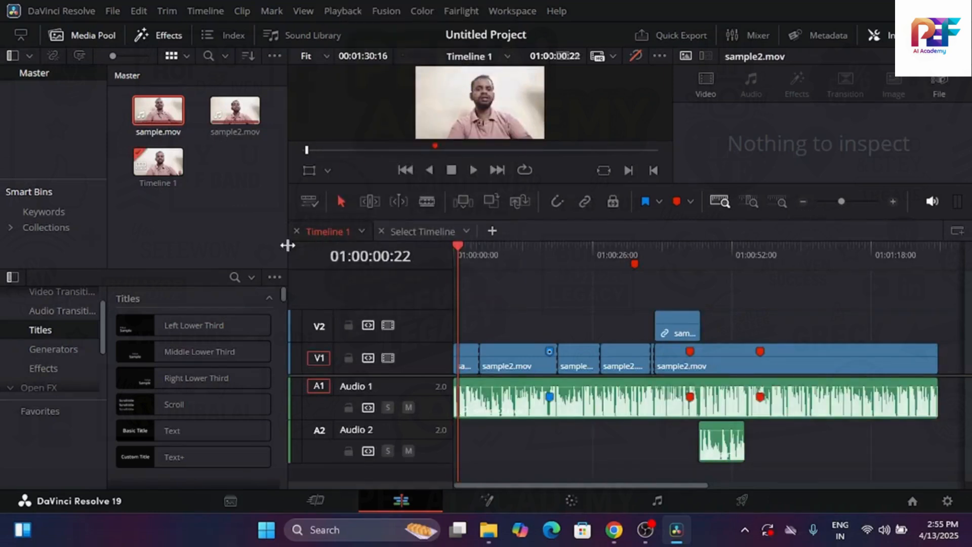
click(316, 201)
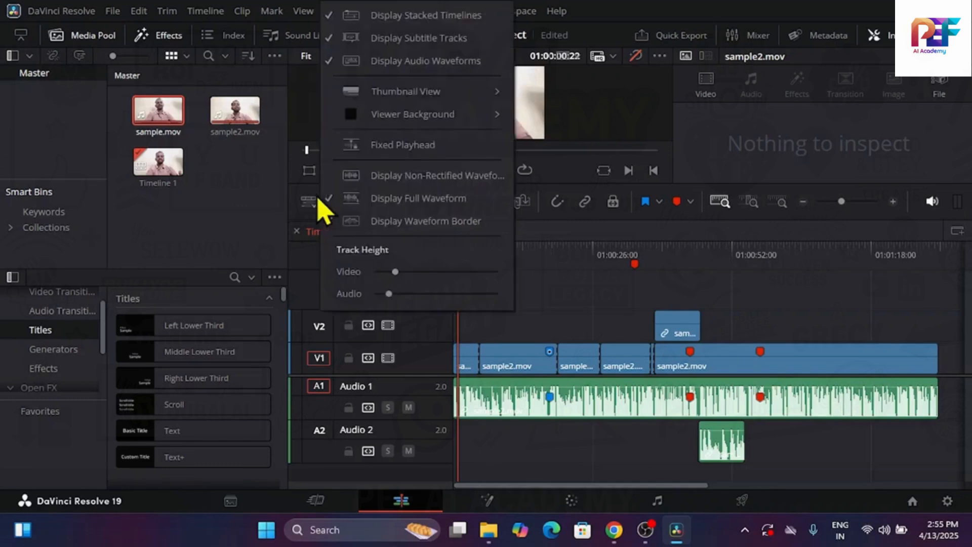
click(596, 279)
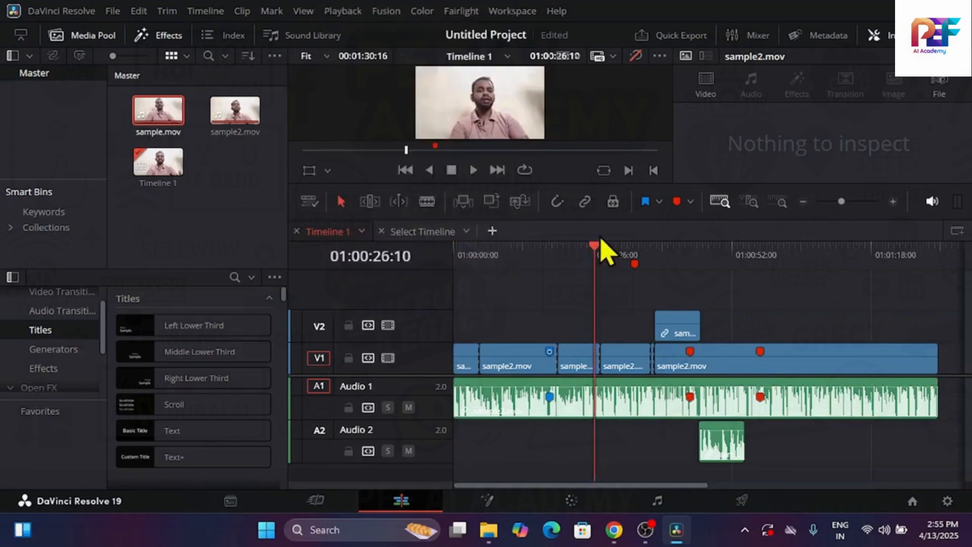
drag(596, 246, 365, 286)
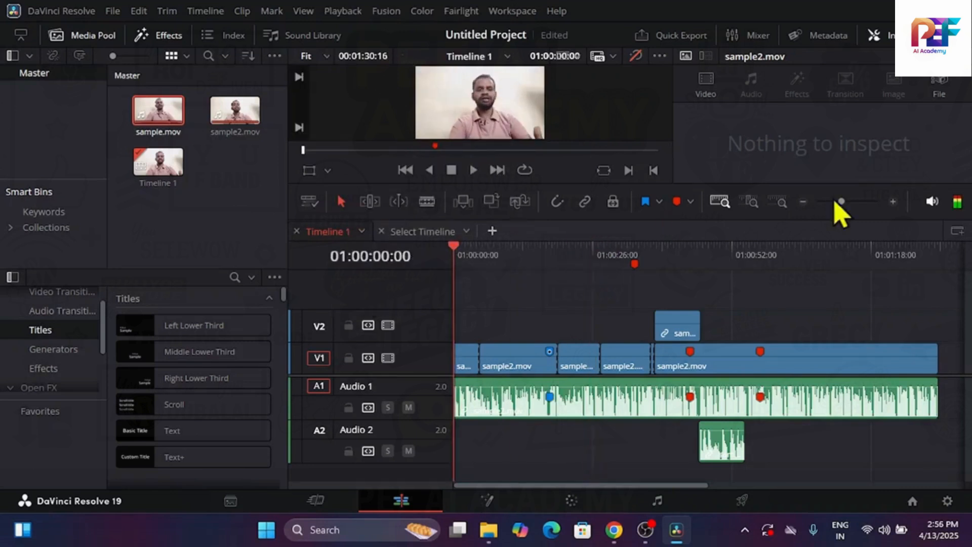
Zoom the timeline in on its opening clips and select the sample2.mov clip on Audio 1
click(892, 201)
click(892, 200)
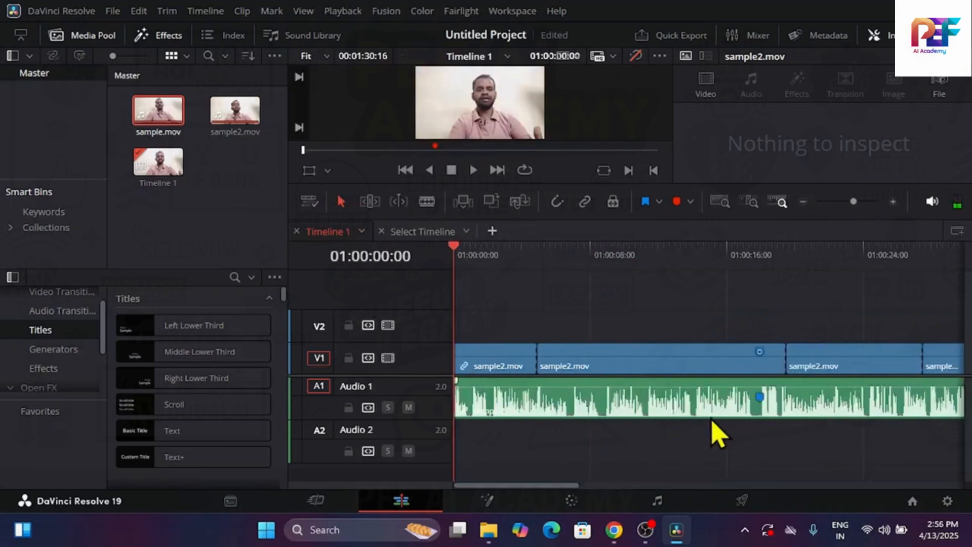
click(712, 413)
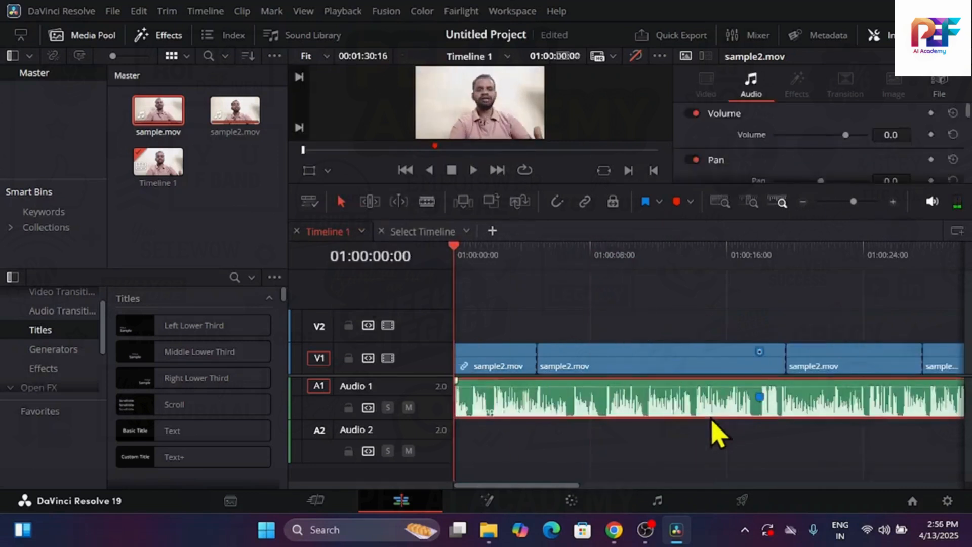
Turn the audio waveform display off and back on
click(310, 202)
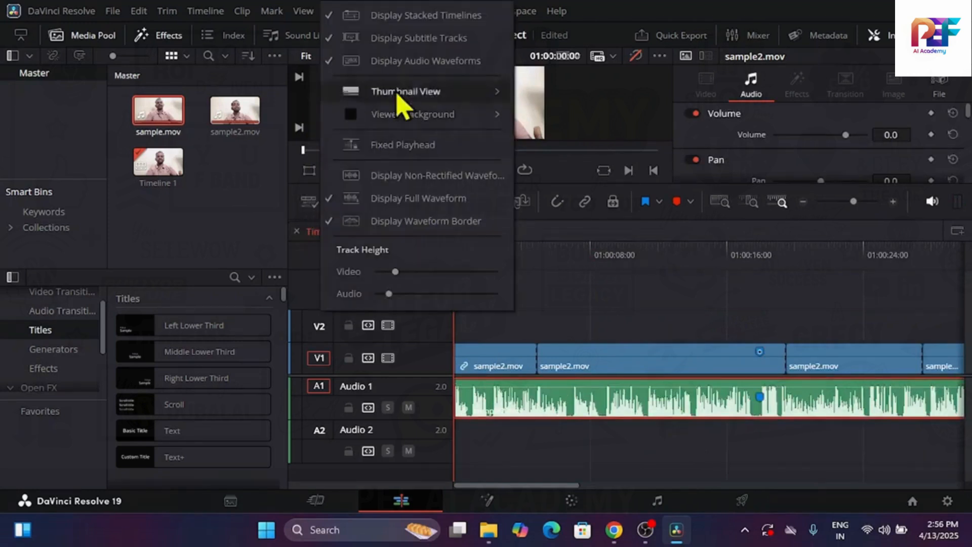
click(430, 64)
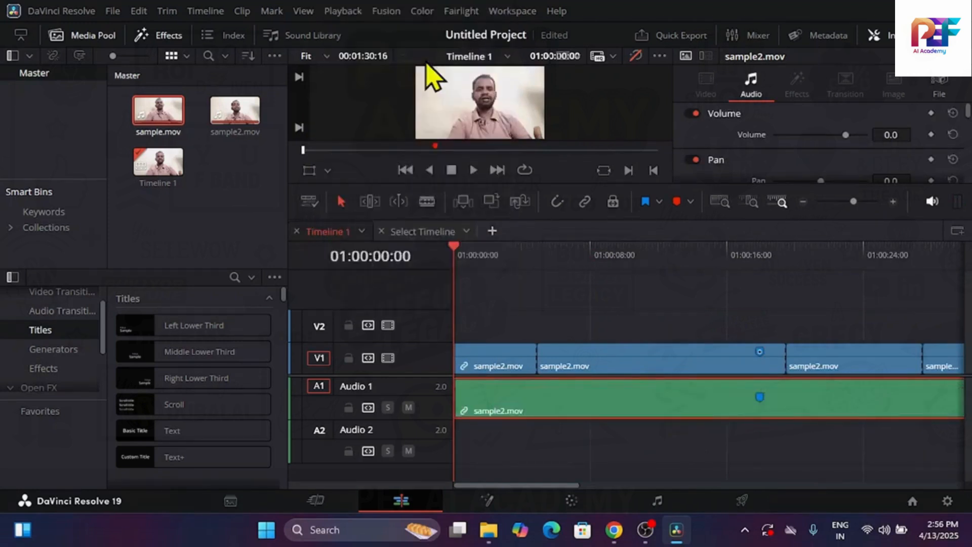
click(308, 202)
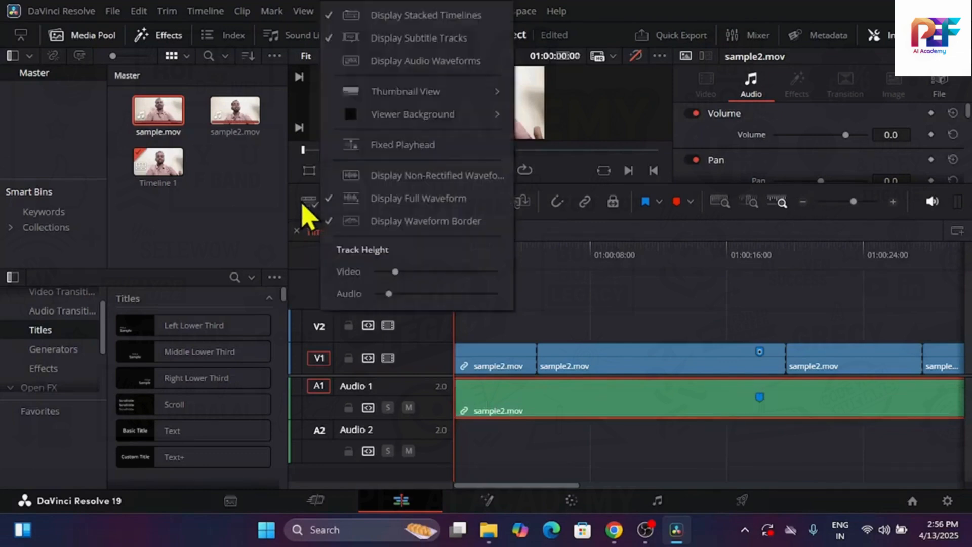
click(430, 63)
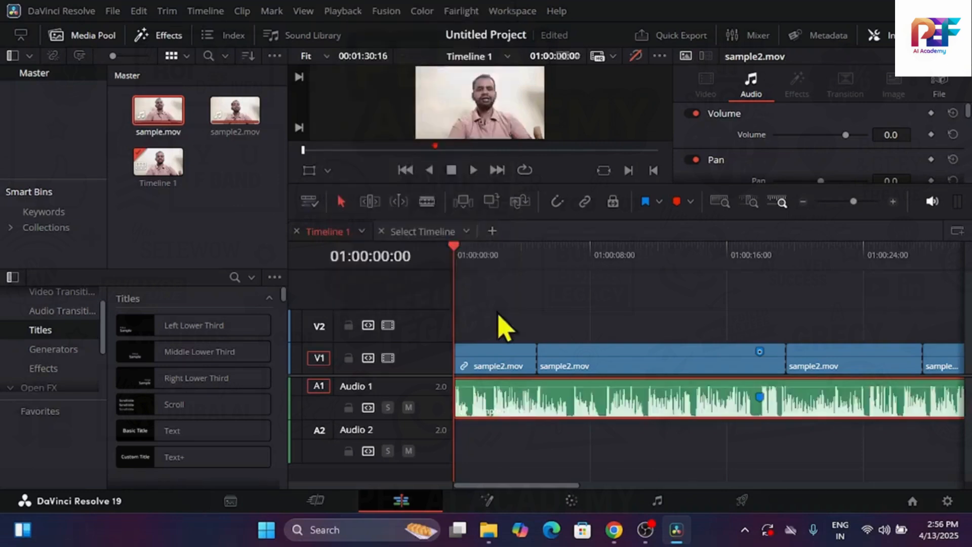
Set the timeline's Thumbnail View to Thumbnail and clear the clip selection
click(575, 460)
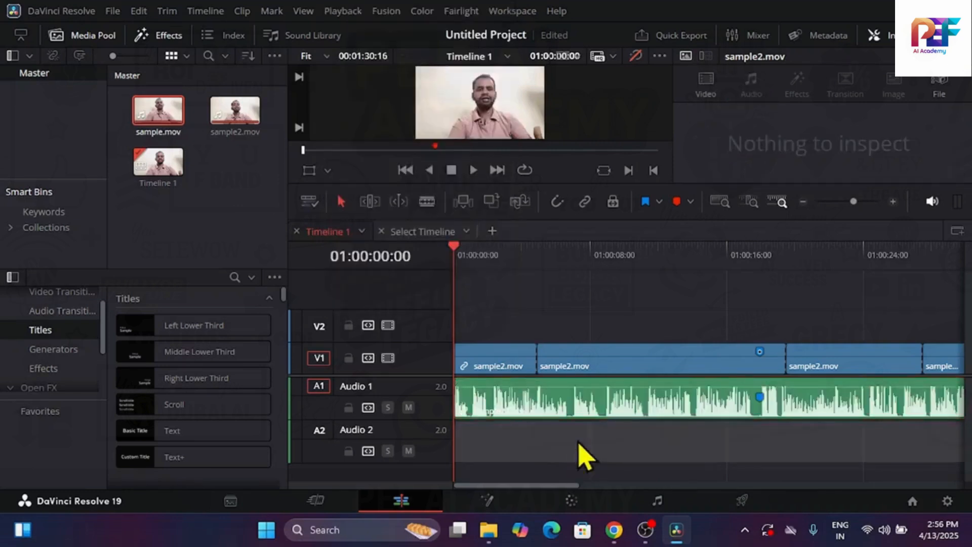
click(602, 413)
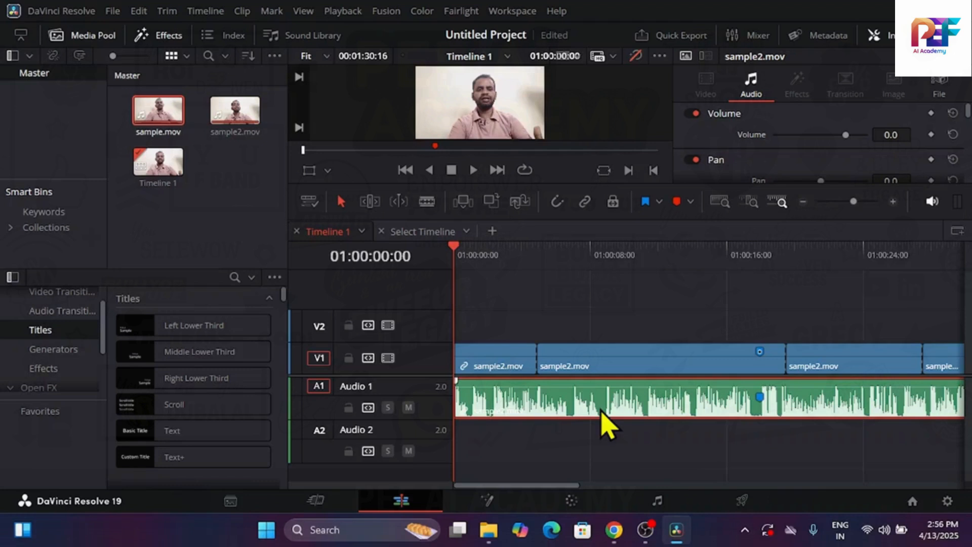
click(309, 201)
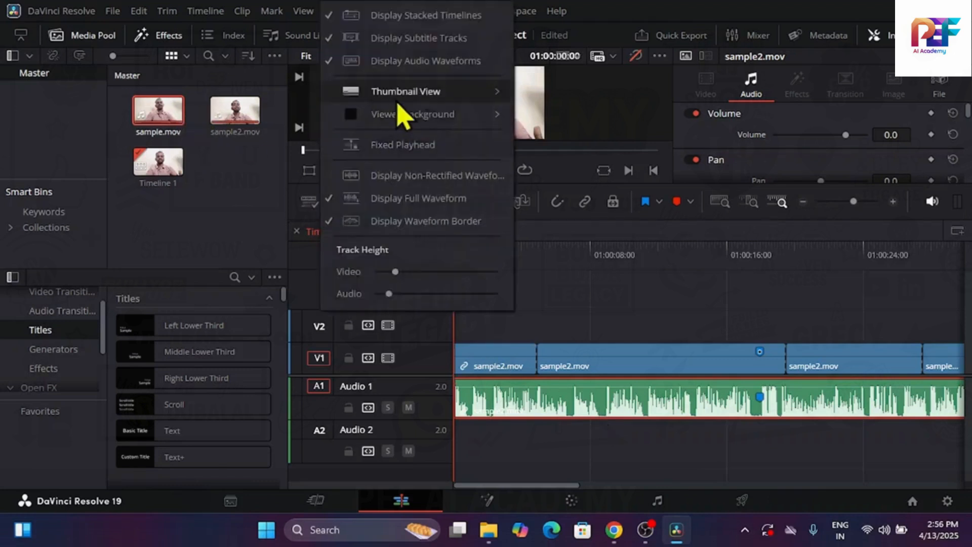
mouse_move(401, 107)
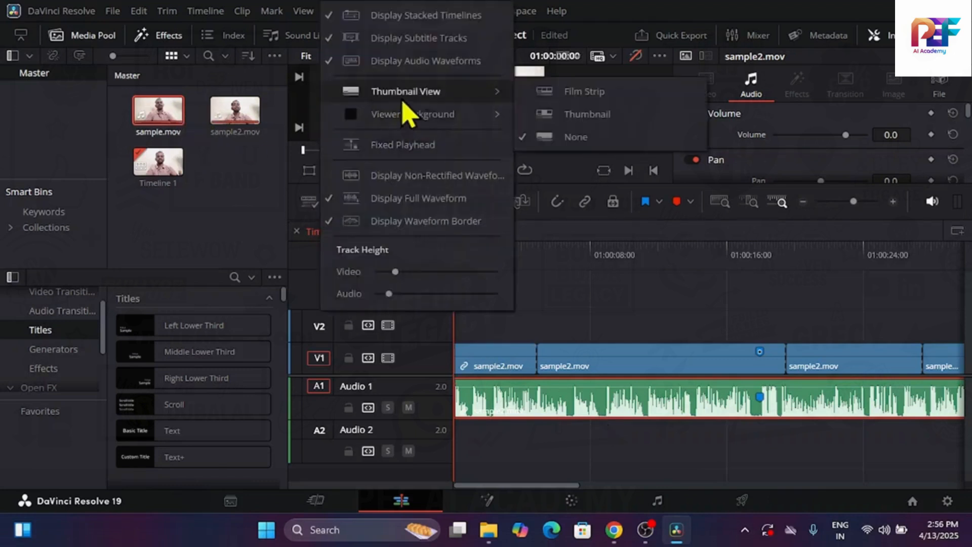
click(608, 111)
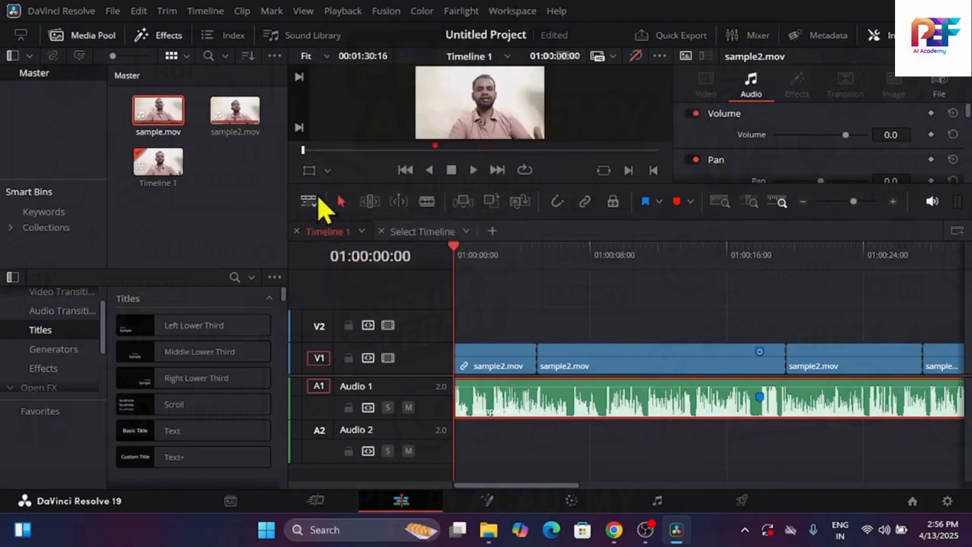
click(315, 201)
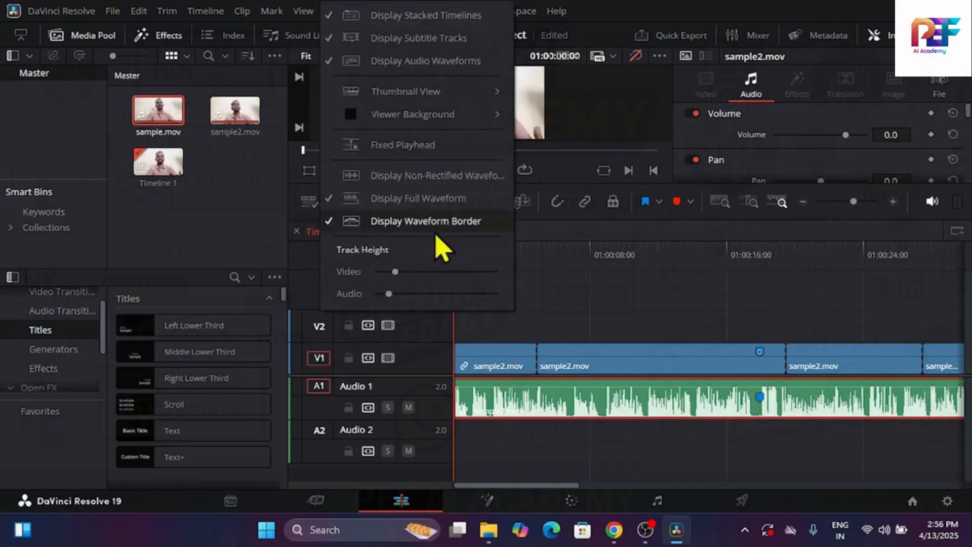
click(557, 319)
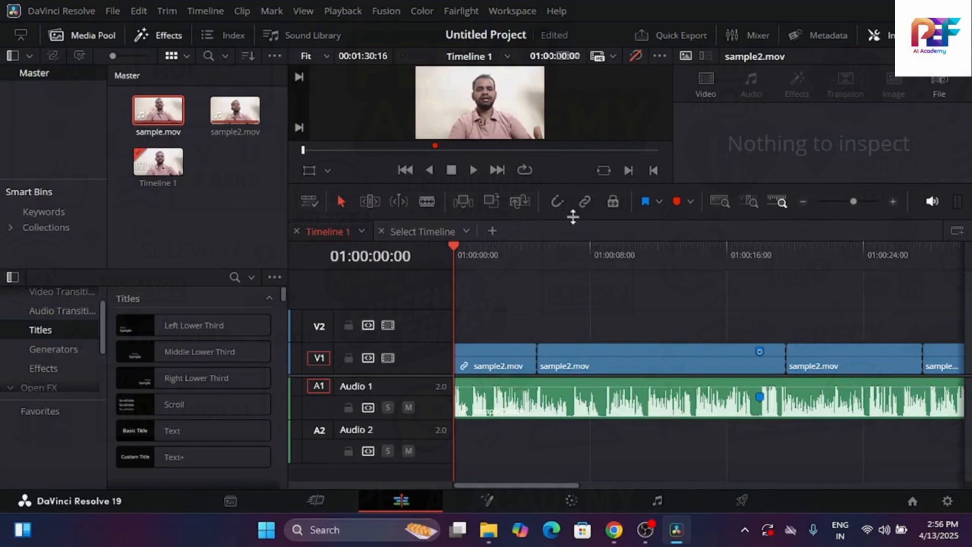
Enlarge the viewer and scale up the sample2.mov picture at 01:00:23:00 with the Transform overlay
drag(572, 218, 581, 313)
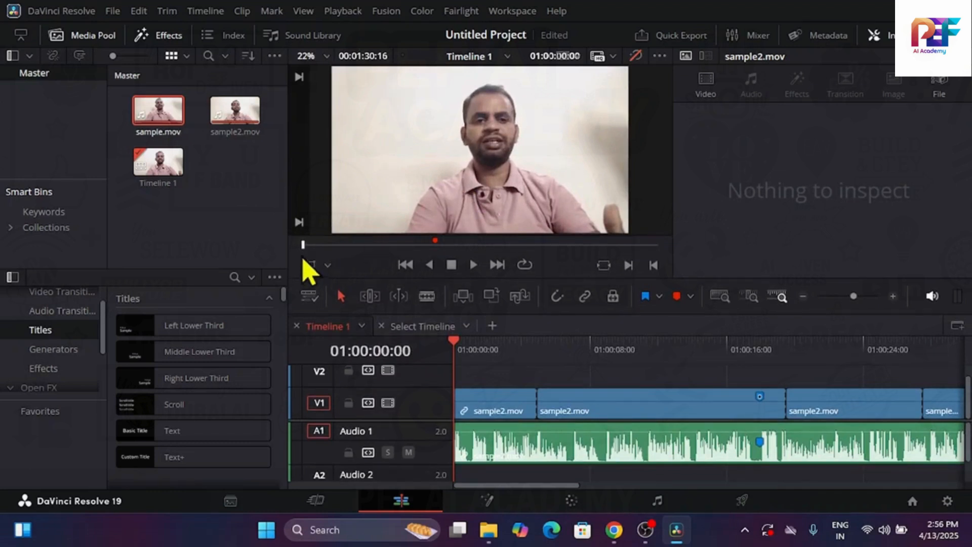
drag(303, 246, 393, 245)
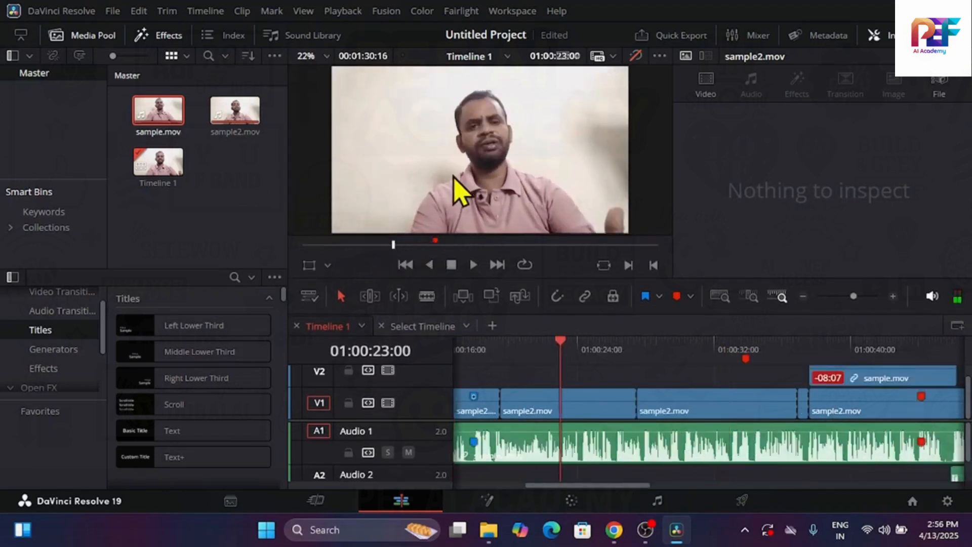
click(309, 265)
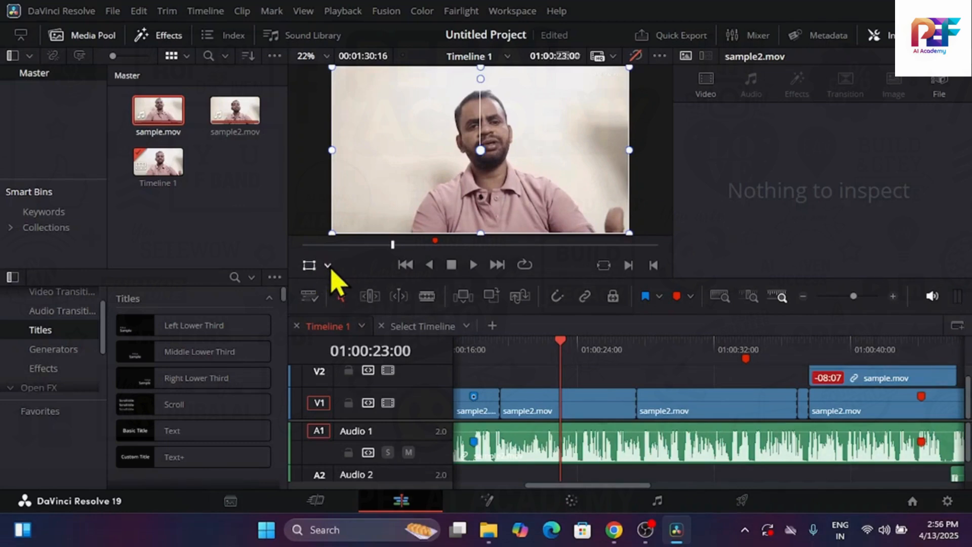
click(329, 267)
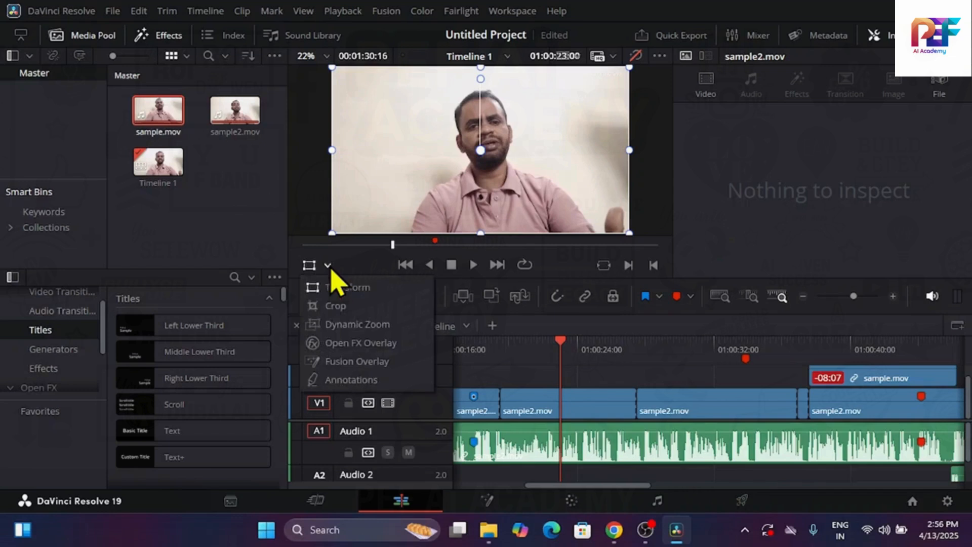
click(358, 292)
drag(332, 234, 263, 242)
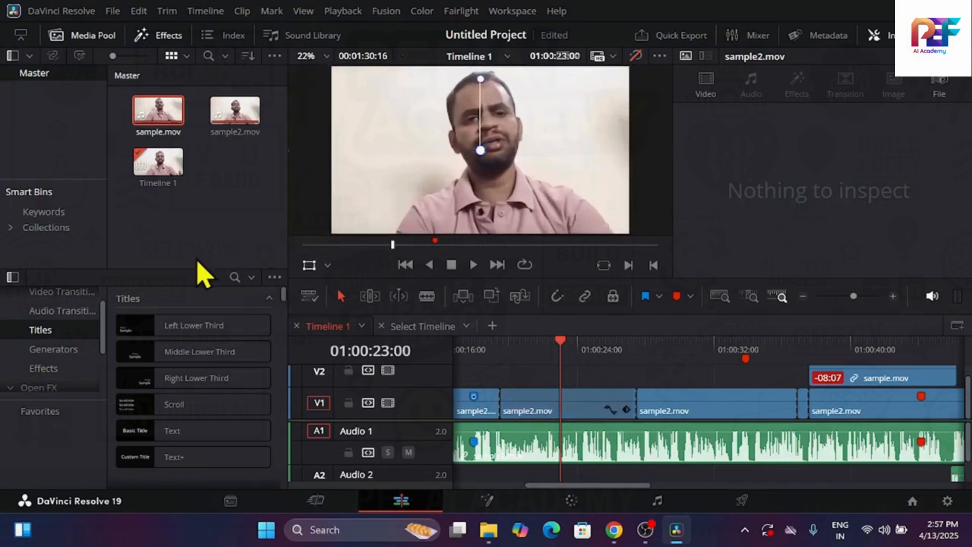
Switch the viewer overlay to Crop and on to Dynamic Zoom, and play the timeline from 01:00:23:00 to 01:00:25:06
click(327, 265)
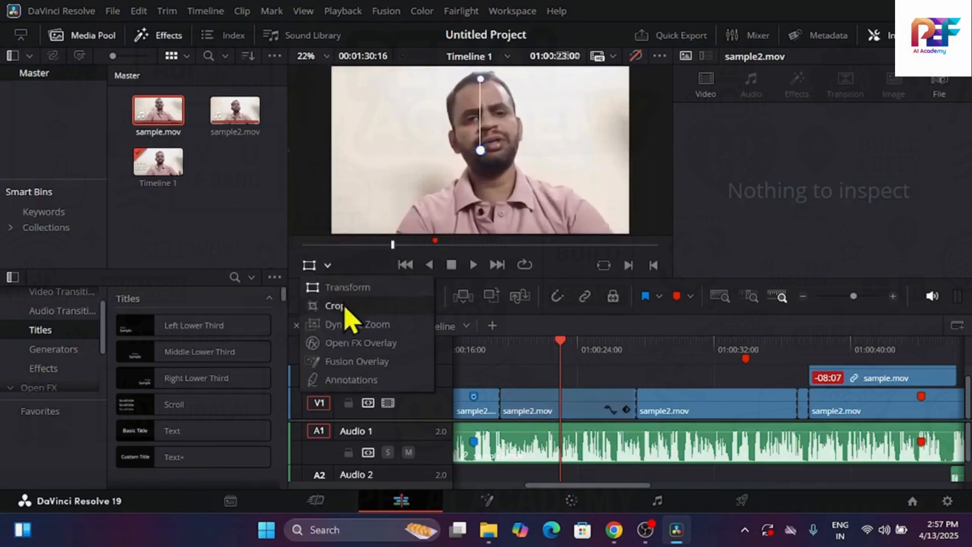
click(342, 307)
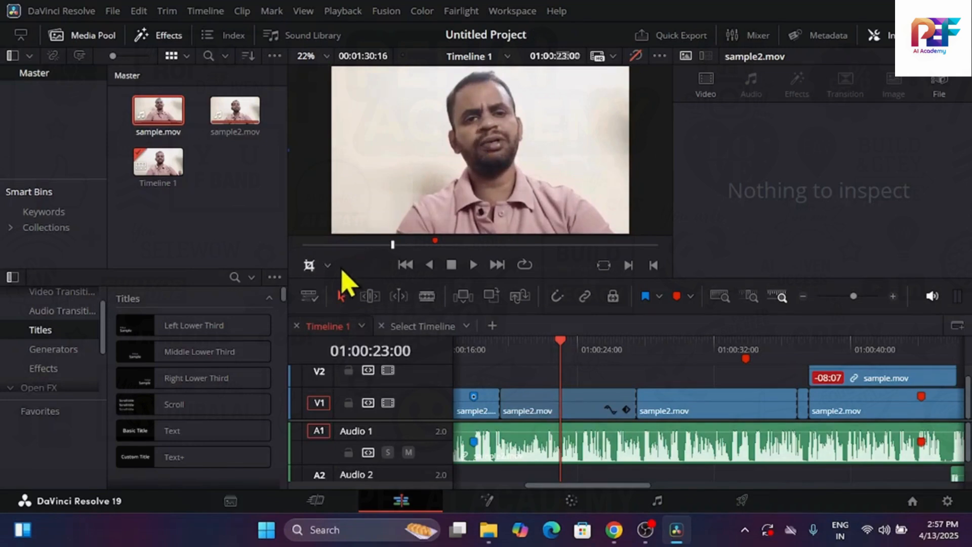
click(328, 268)
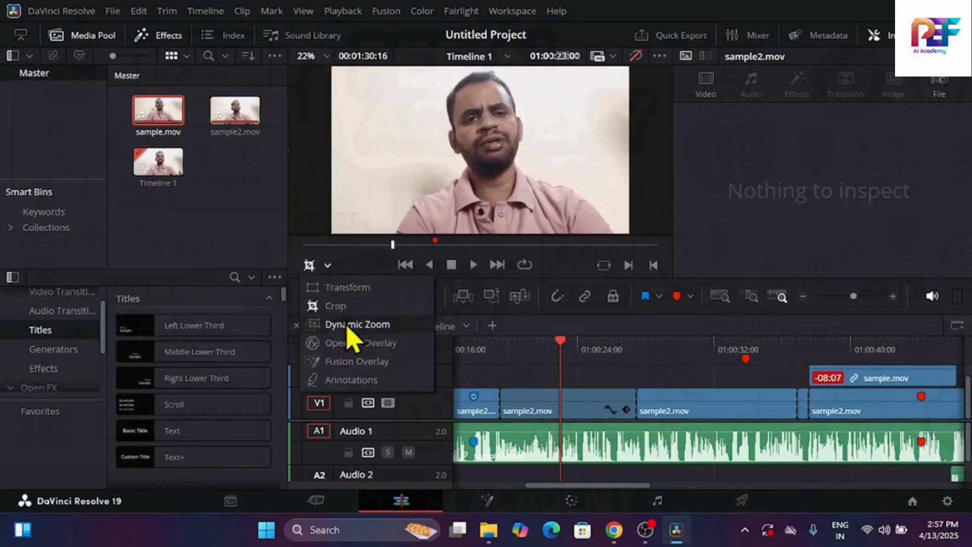
click(366, 326)
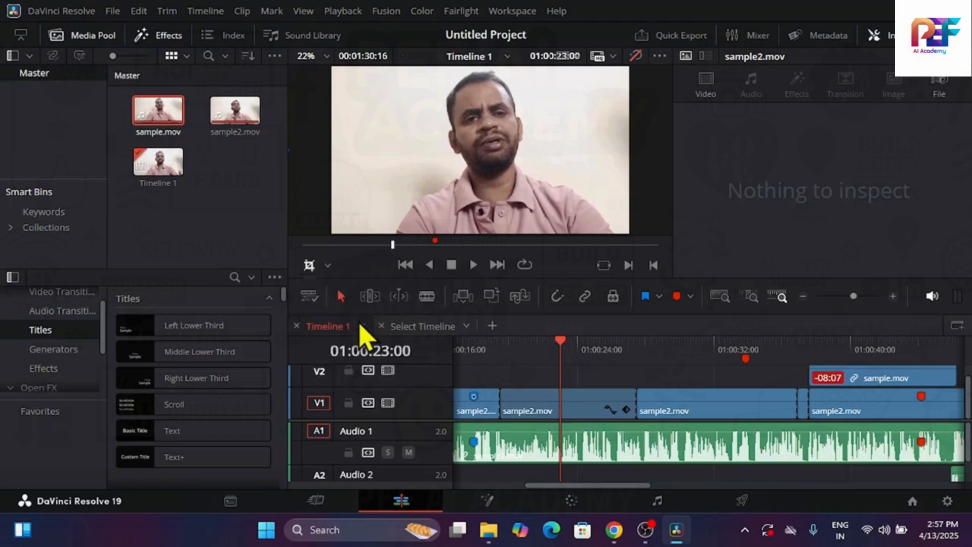
key(space)
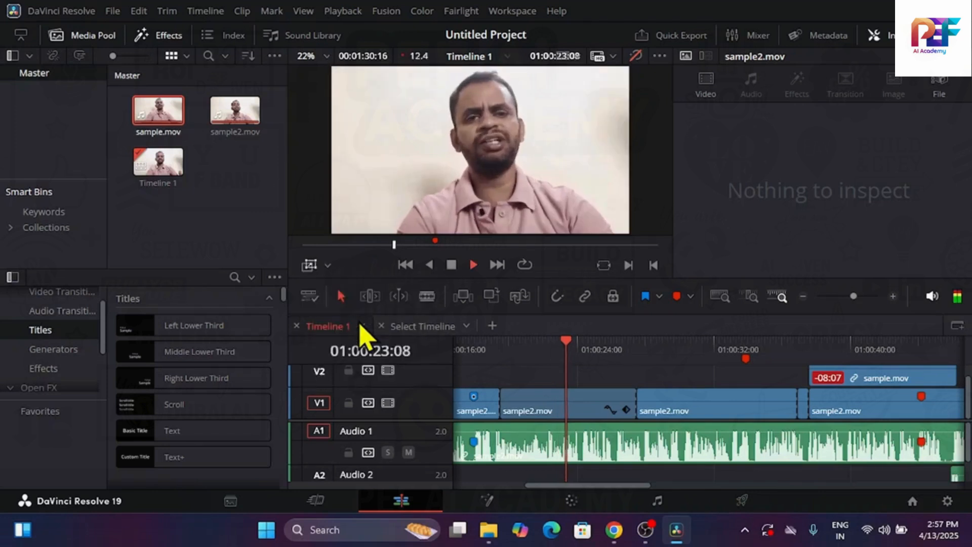
key(space)
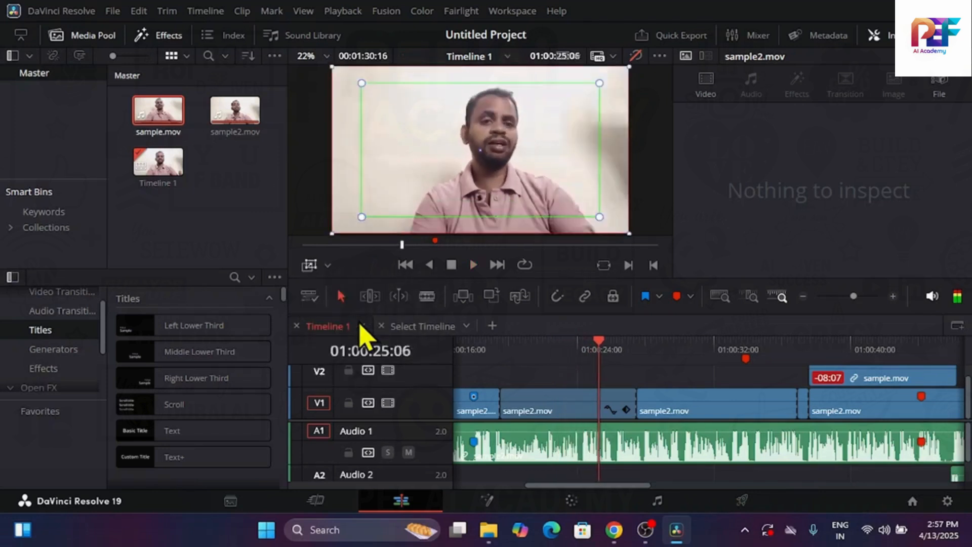
click(327, 267)
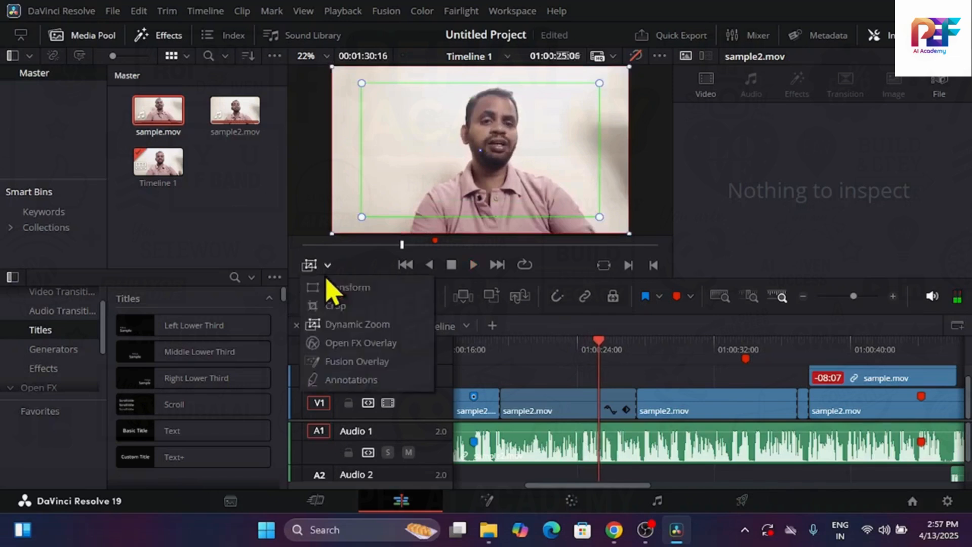
click(326, 275)
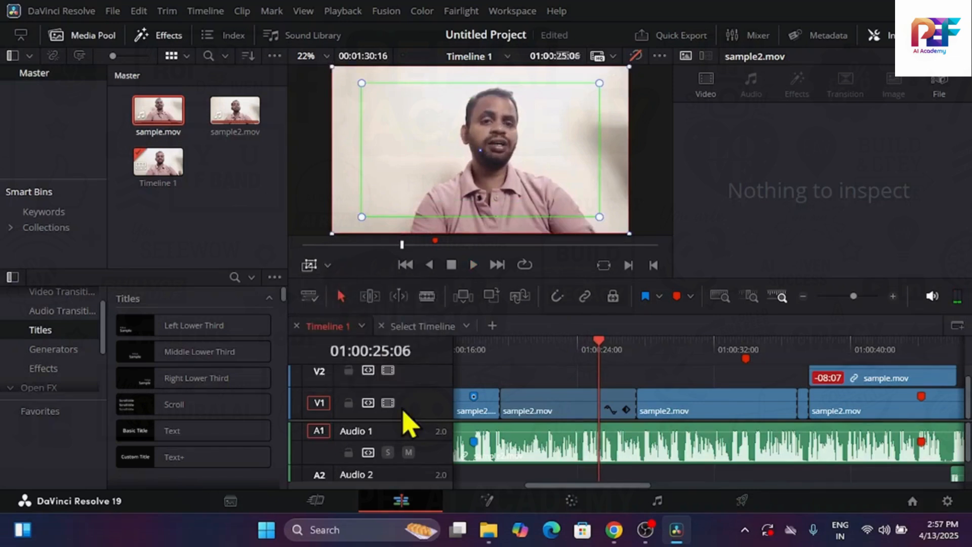
Shrink the viewer with the playhead at 01:00:22:09 and select the sample2.mov clip on Audio 1
click(550, 346)
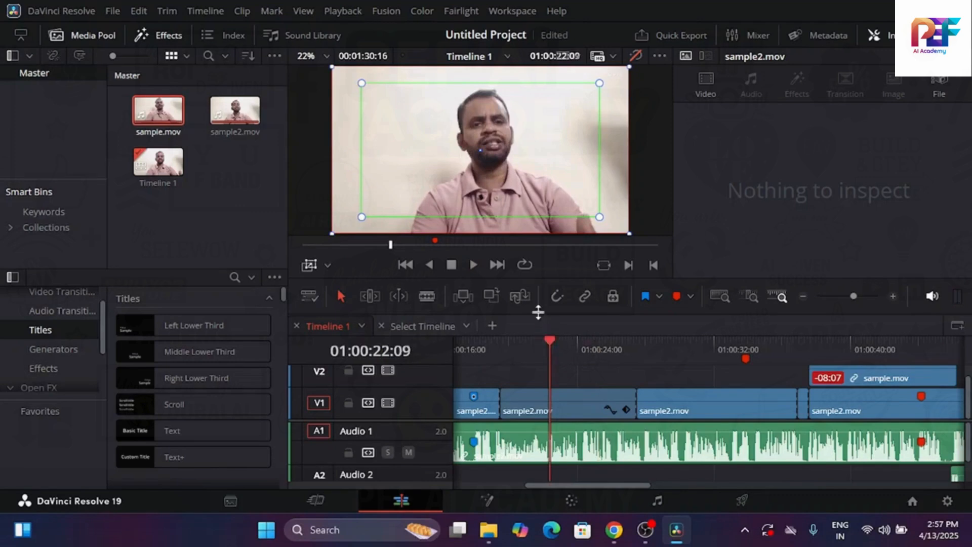
drag(535, 314, 535, 236)
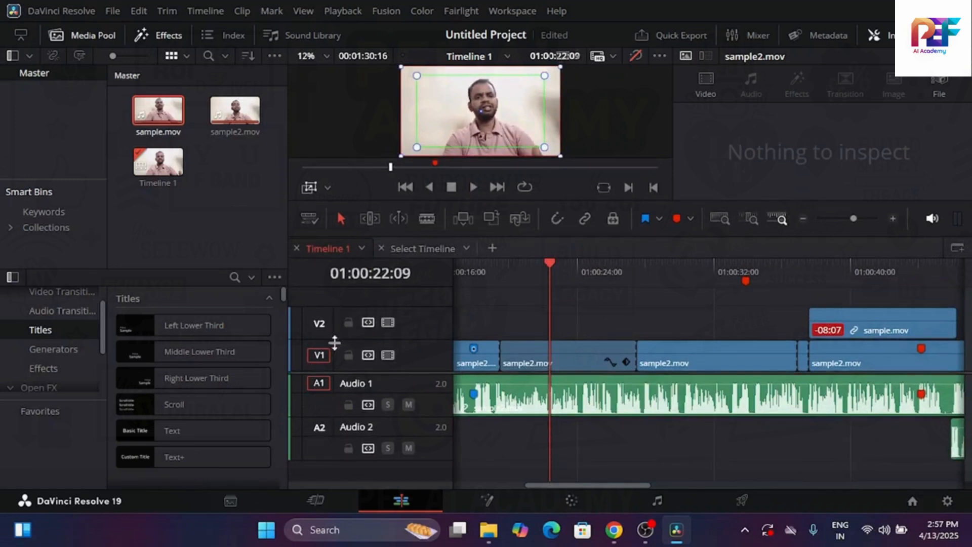
click(539, 337)
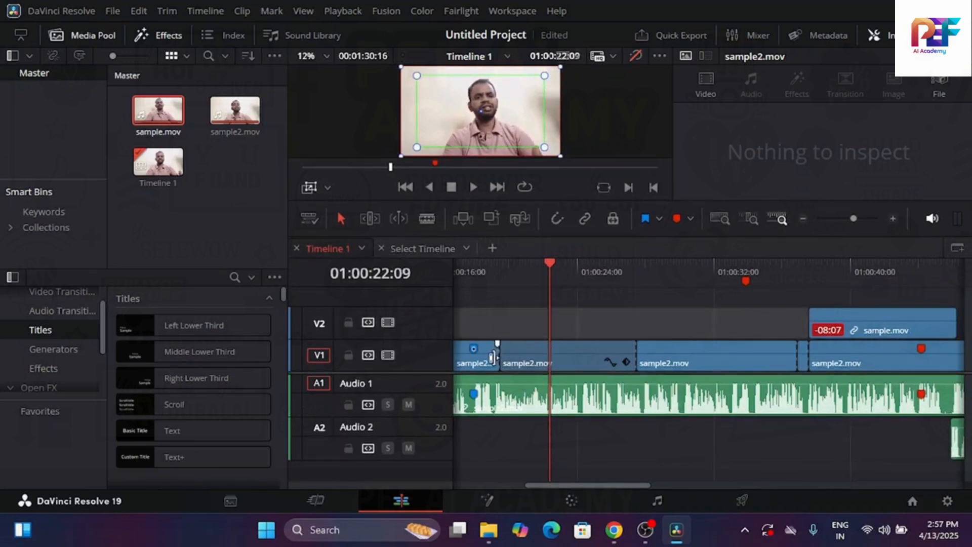
click(489, 349)
click(503, 396)
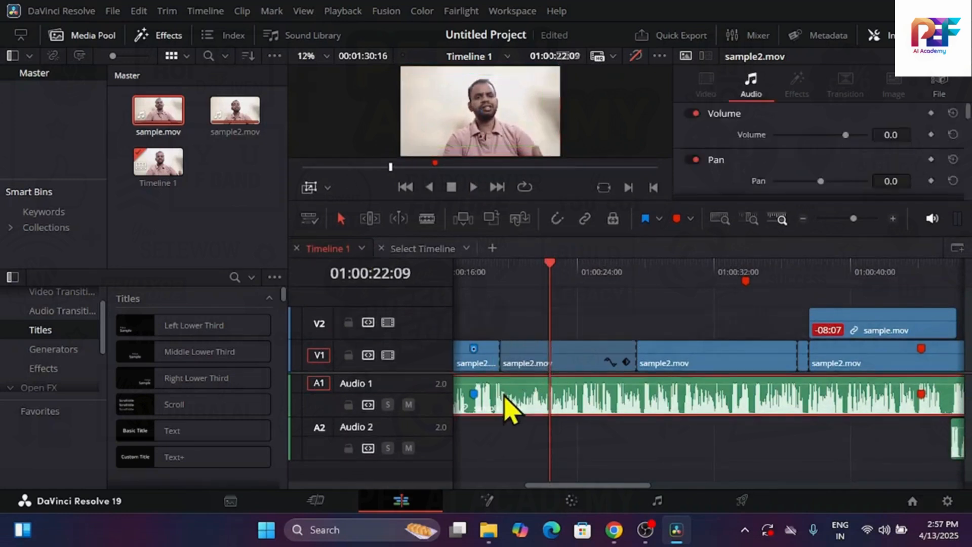
Clear the clip selection and add a third video track above V2
click(495, 444)
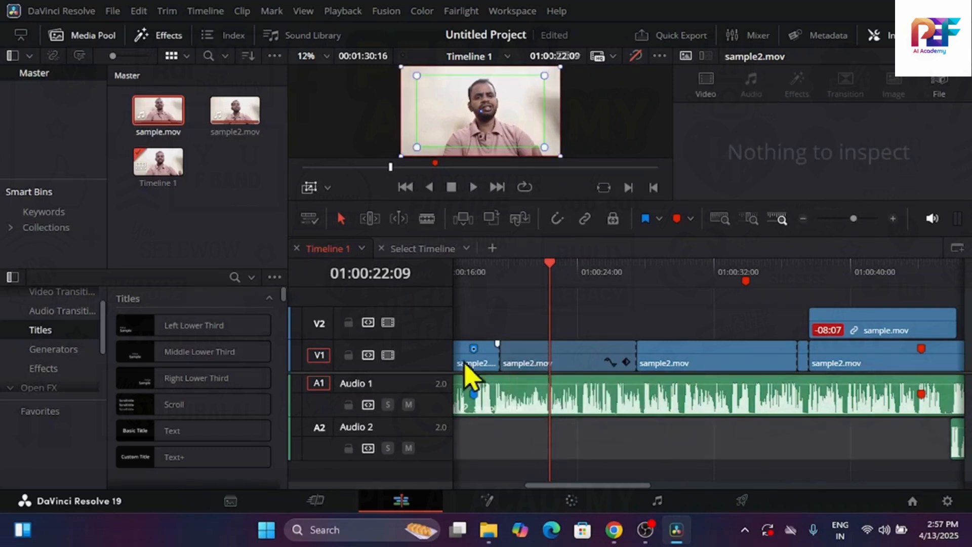
click(465, 460)
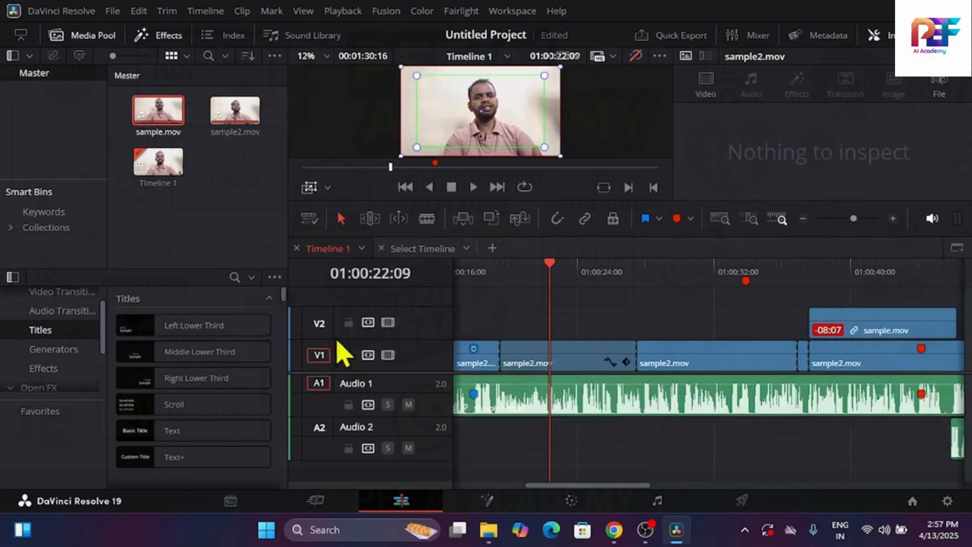
right_click(410, 330)
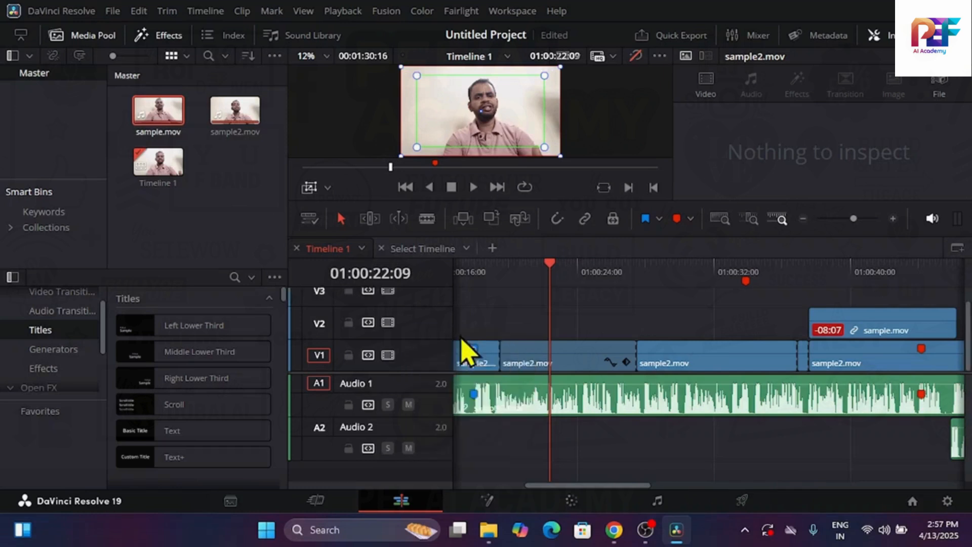
scroll(446, 330, up, 1)
scroll(447, 330, down, 1)
Add one stereo audio track below Audio 2
right_click(415, 473)
mouse_move(490, 317)
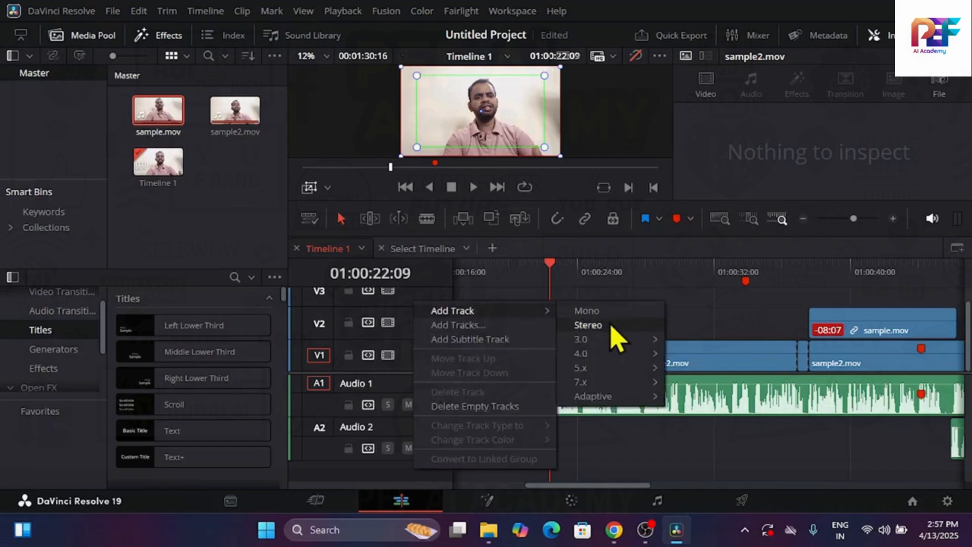
click(589, 325)
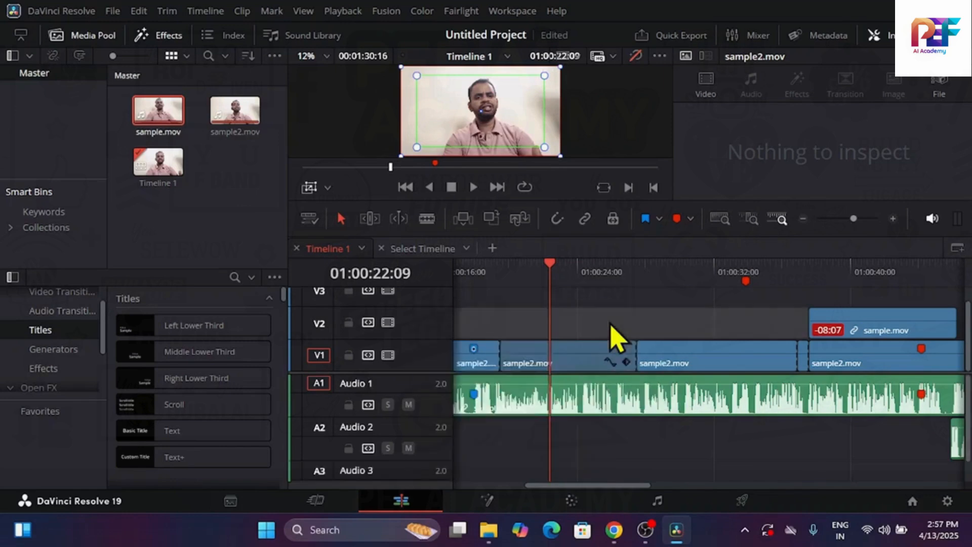
Add 5 video tracks above Video 3 and 5 stereo audio tracks below Audio 3 in a single operation
right_click(425, 474)
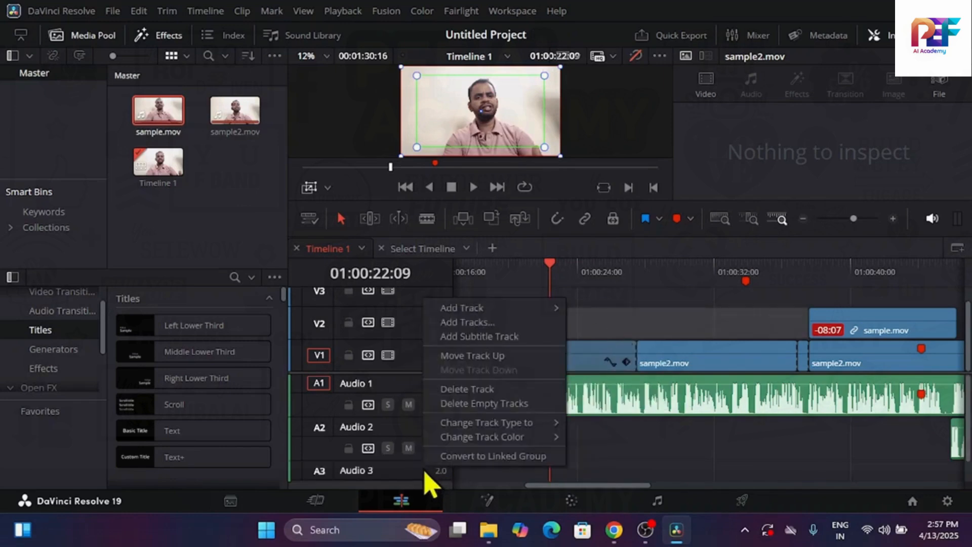
click(466, 323)
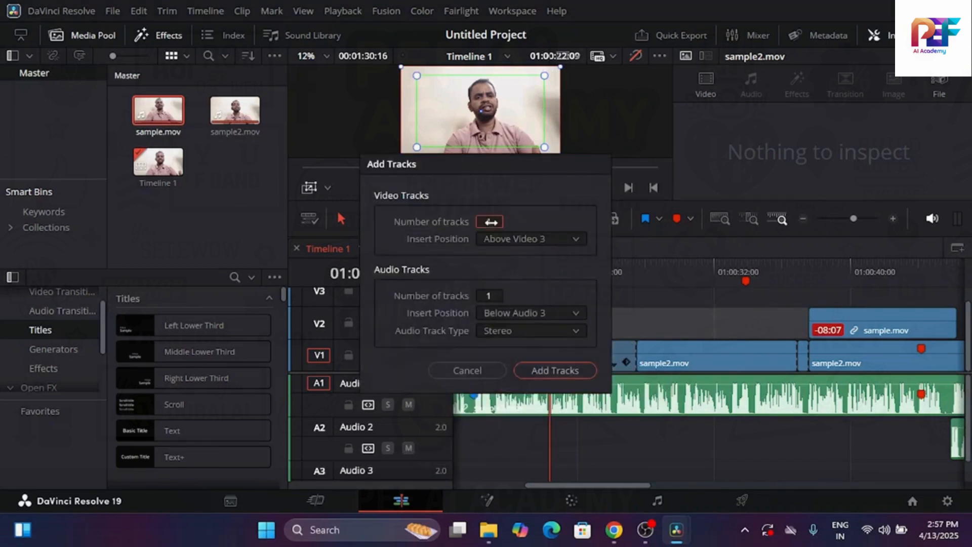
click(491, 221)
click(485, 292)
click(494, 296)
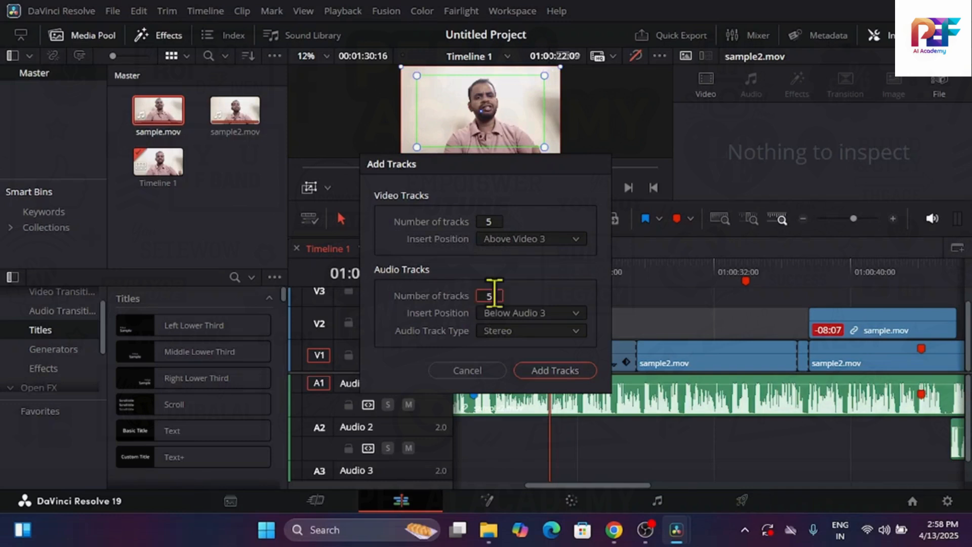
text(5)
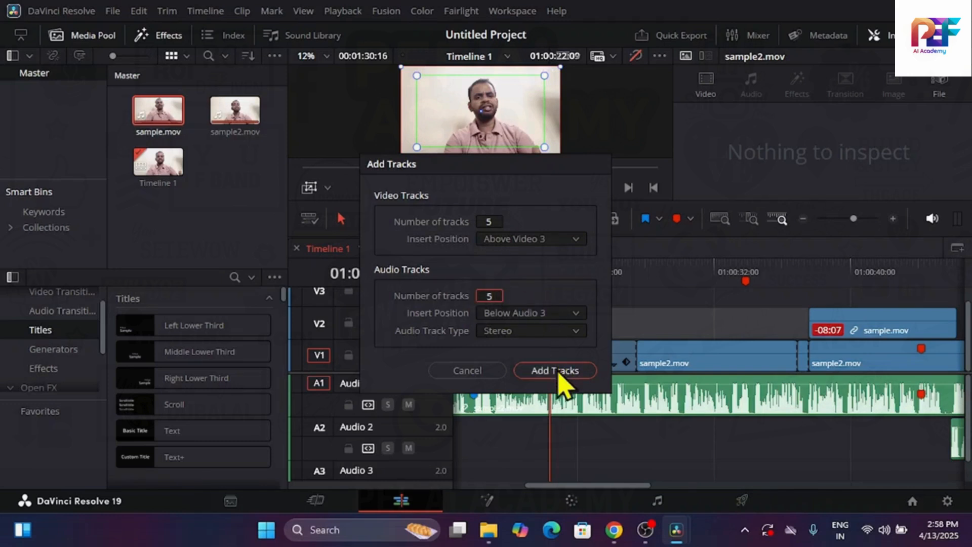
click(557, 371)
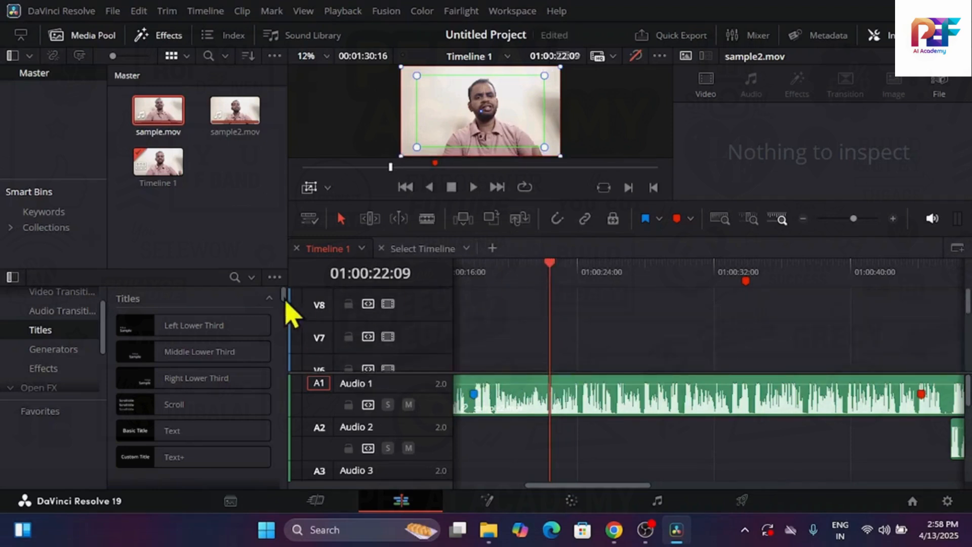
Move the playhead to the timeline start at 01:00:00:00 and select the sample2.mov clip on Audio 1
drag(555, 278, 356, 304)
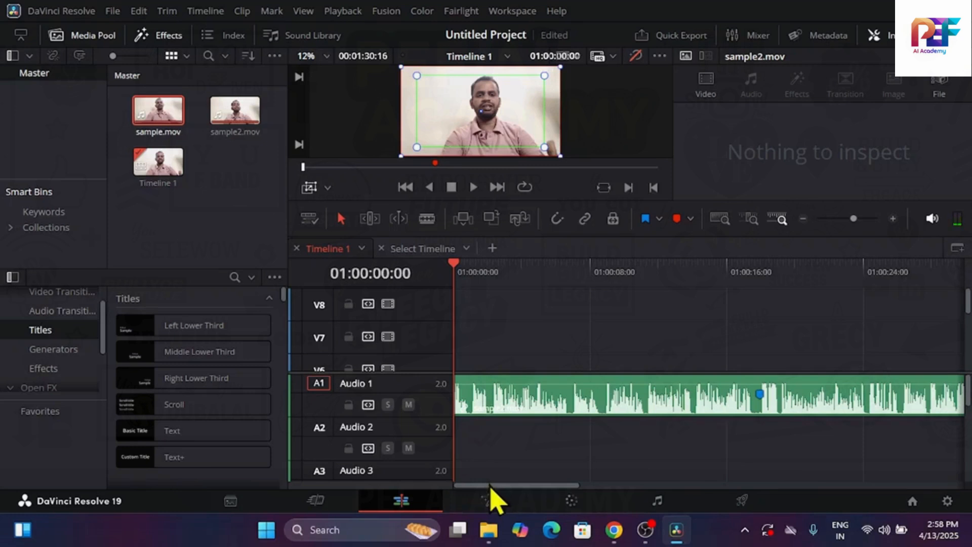
drag(490, 484, 408, 434)
click(397, 249)
click(336, 248)
click(613, 404)
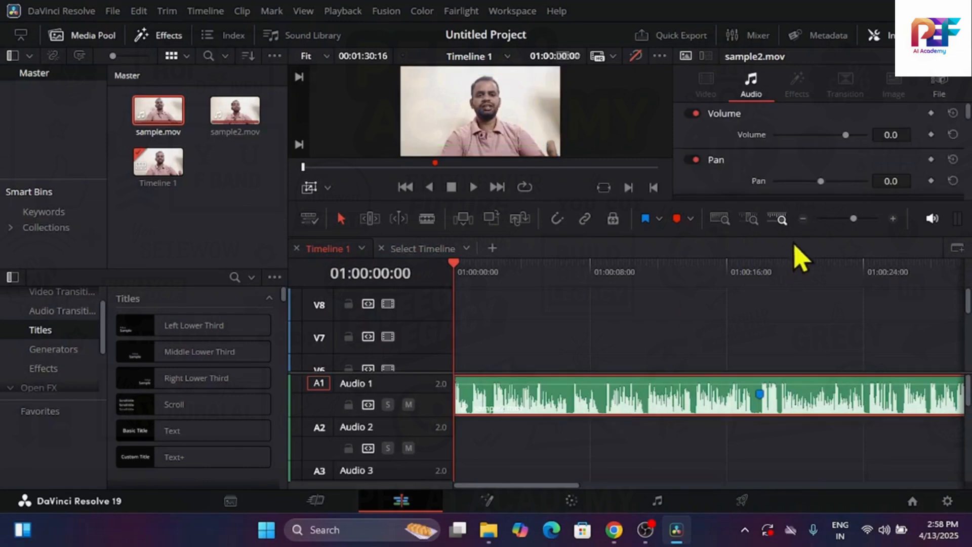
Enlarge the viewer with the playhead at 01:00:15:12 and switch the viewer overlay to Transform
click(804, 226)
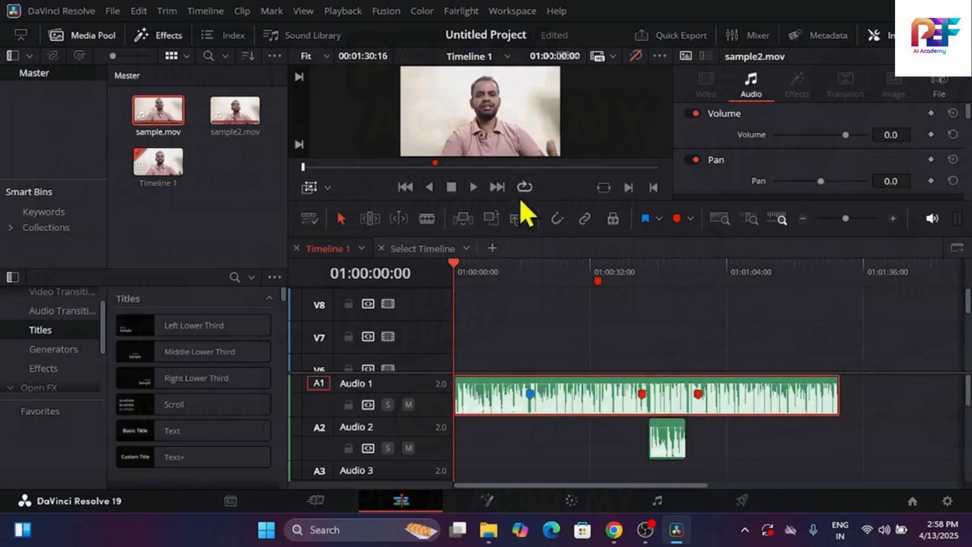
click(520, 265)
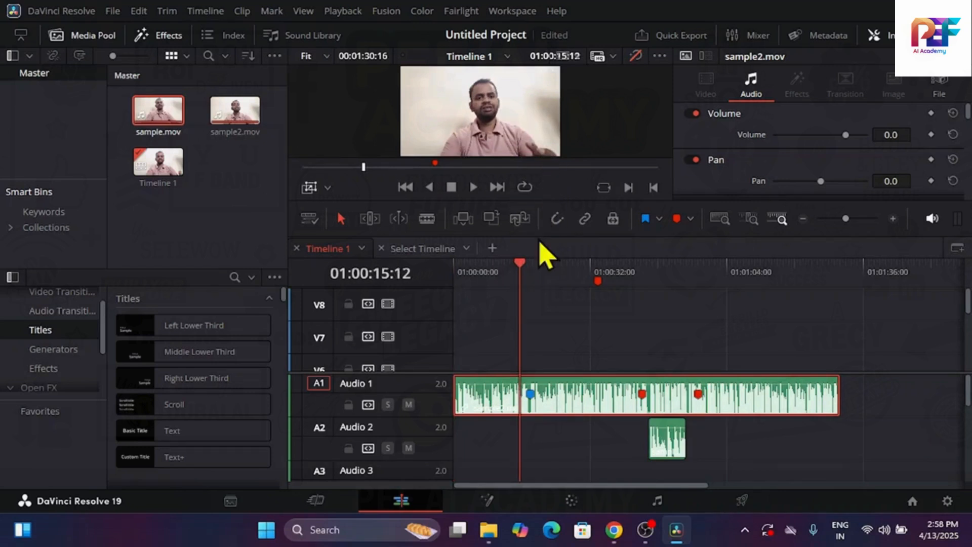
drag(540, 243, 557, 387)
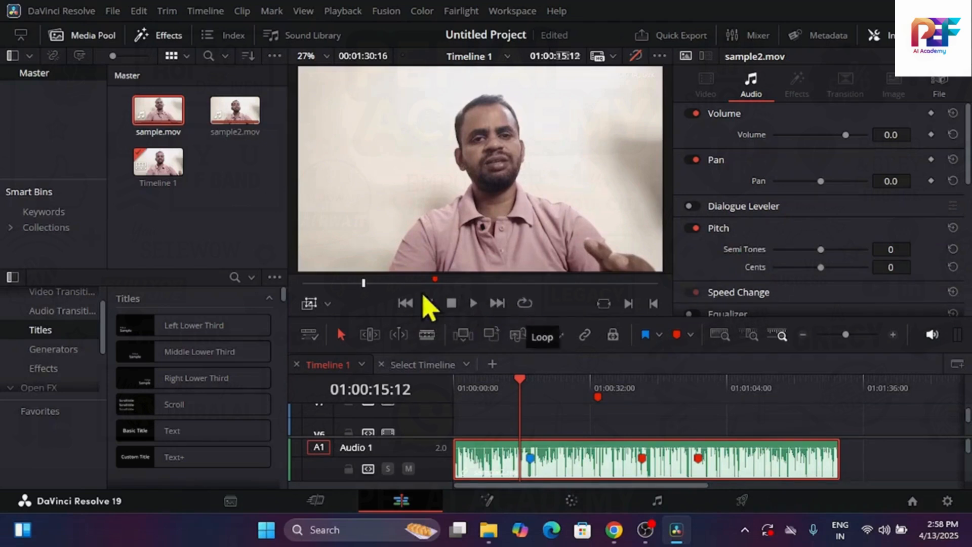
click(328, 307)
click(342, 327)
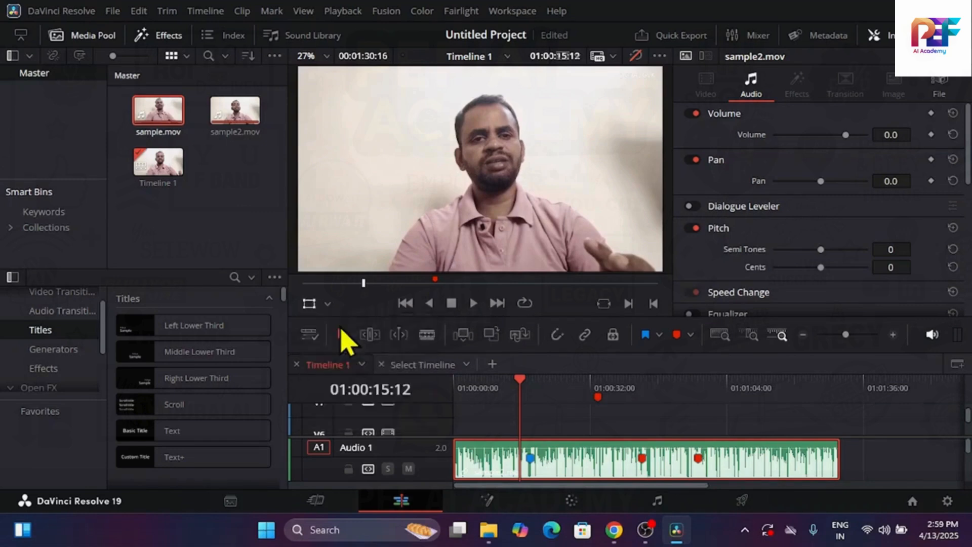